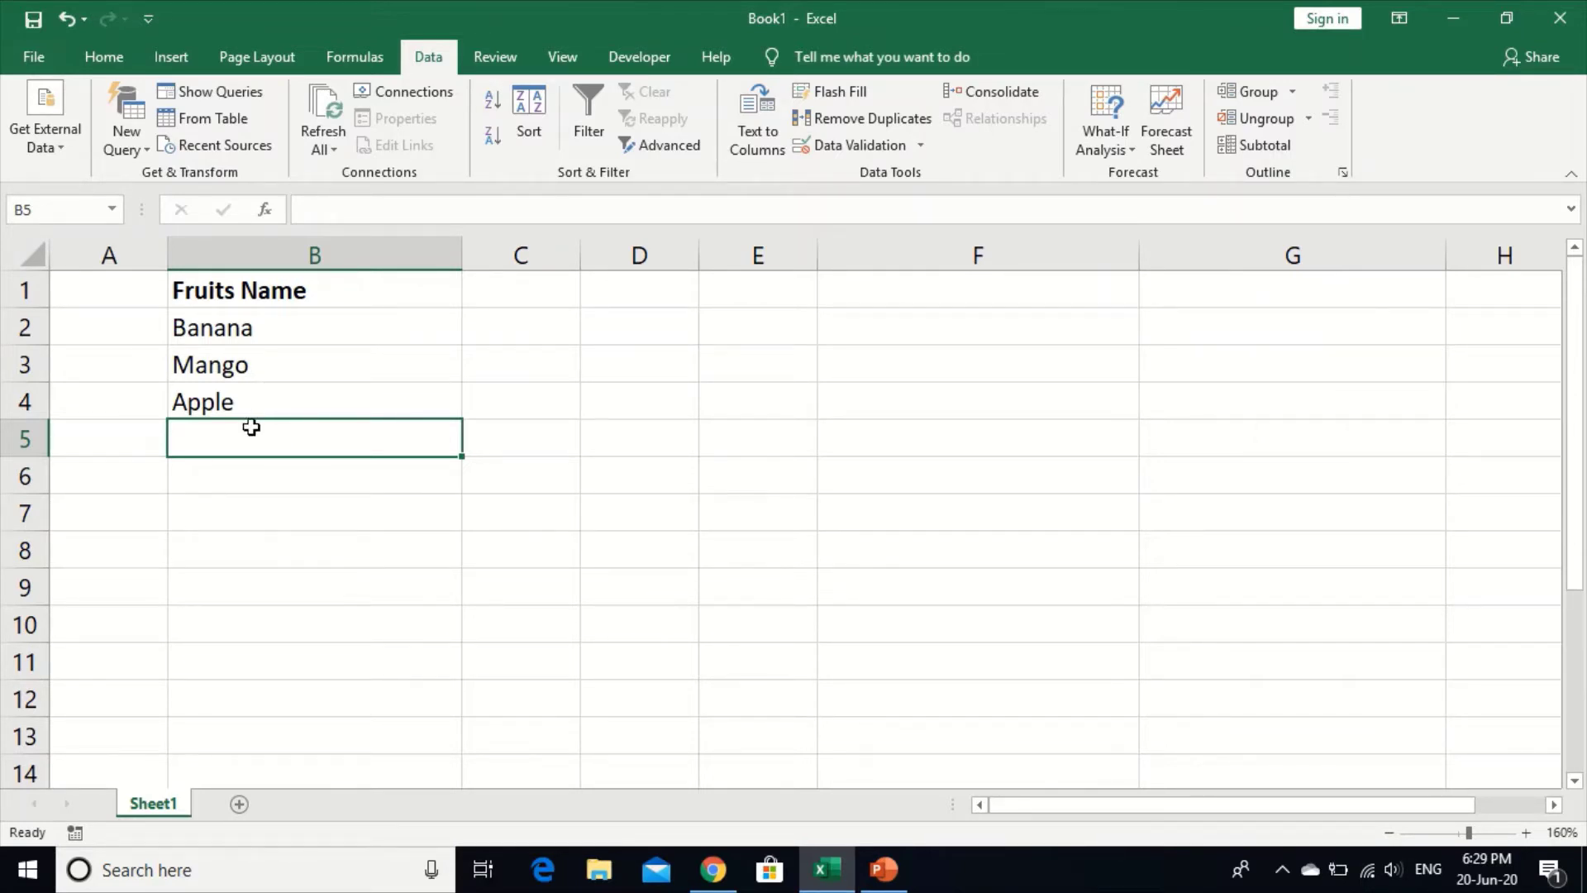
Start a new defined name called Fruit with Workbook scope in the Name Manager.
click(315, 503)
click(313, 462)
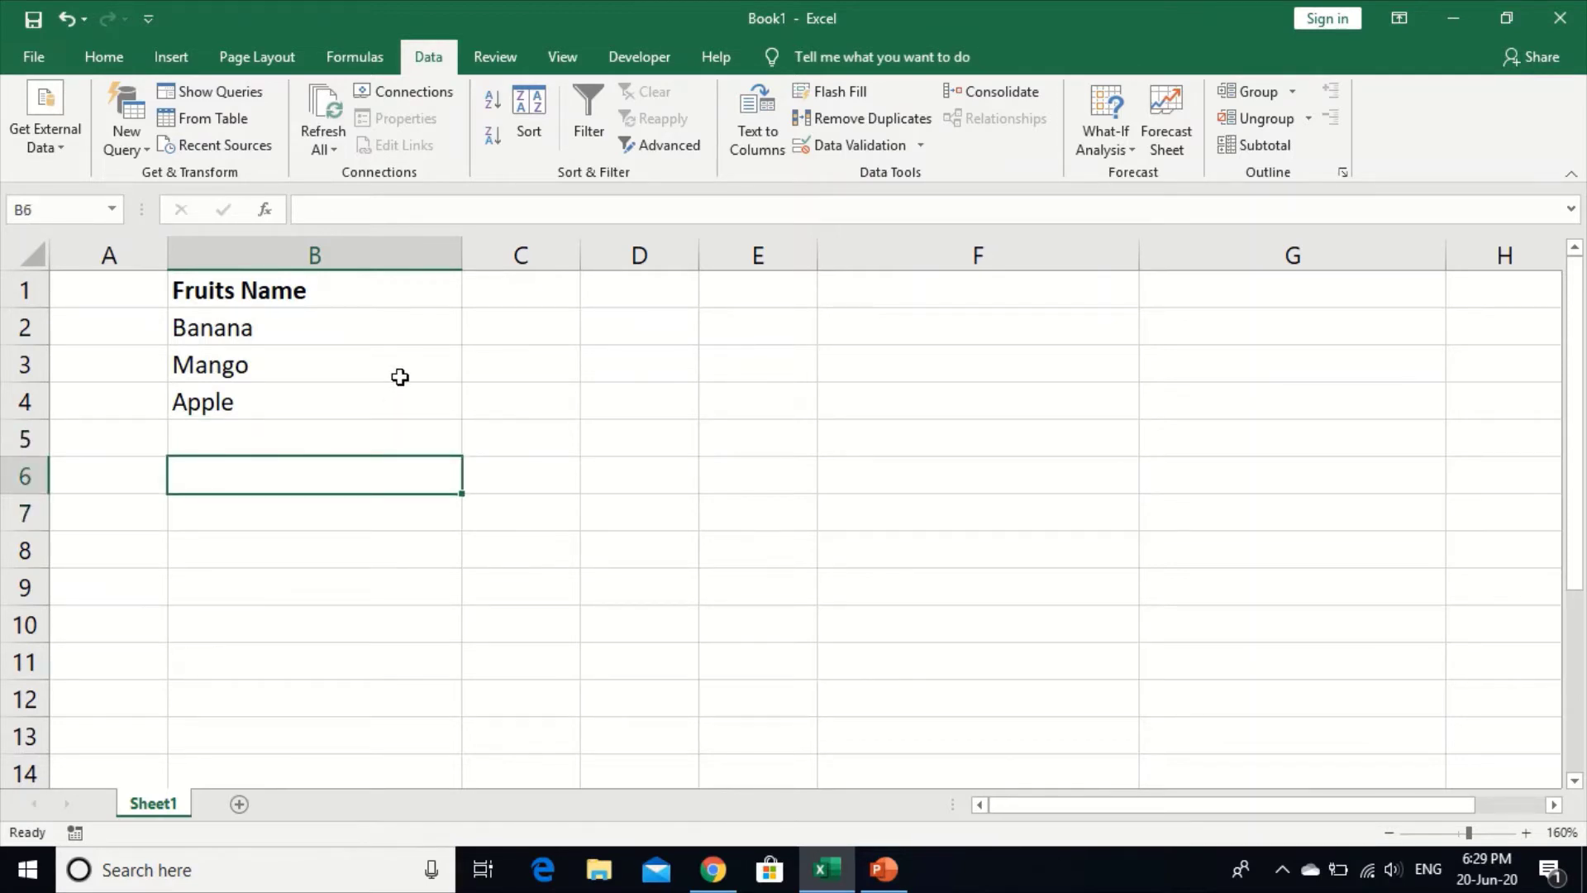
click(357, 54)
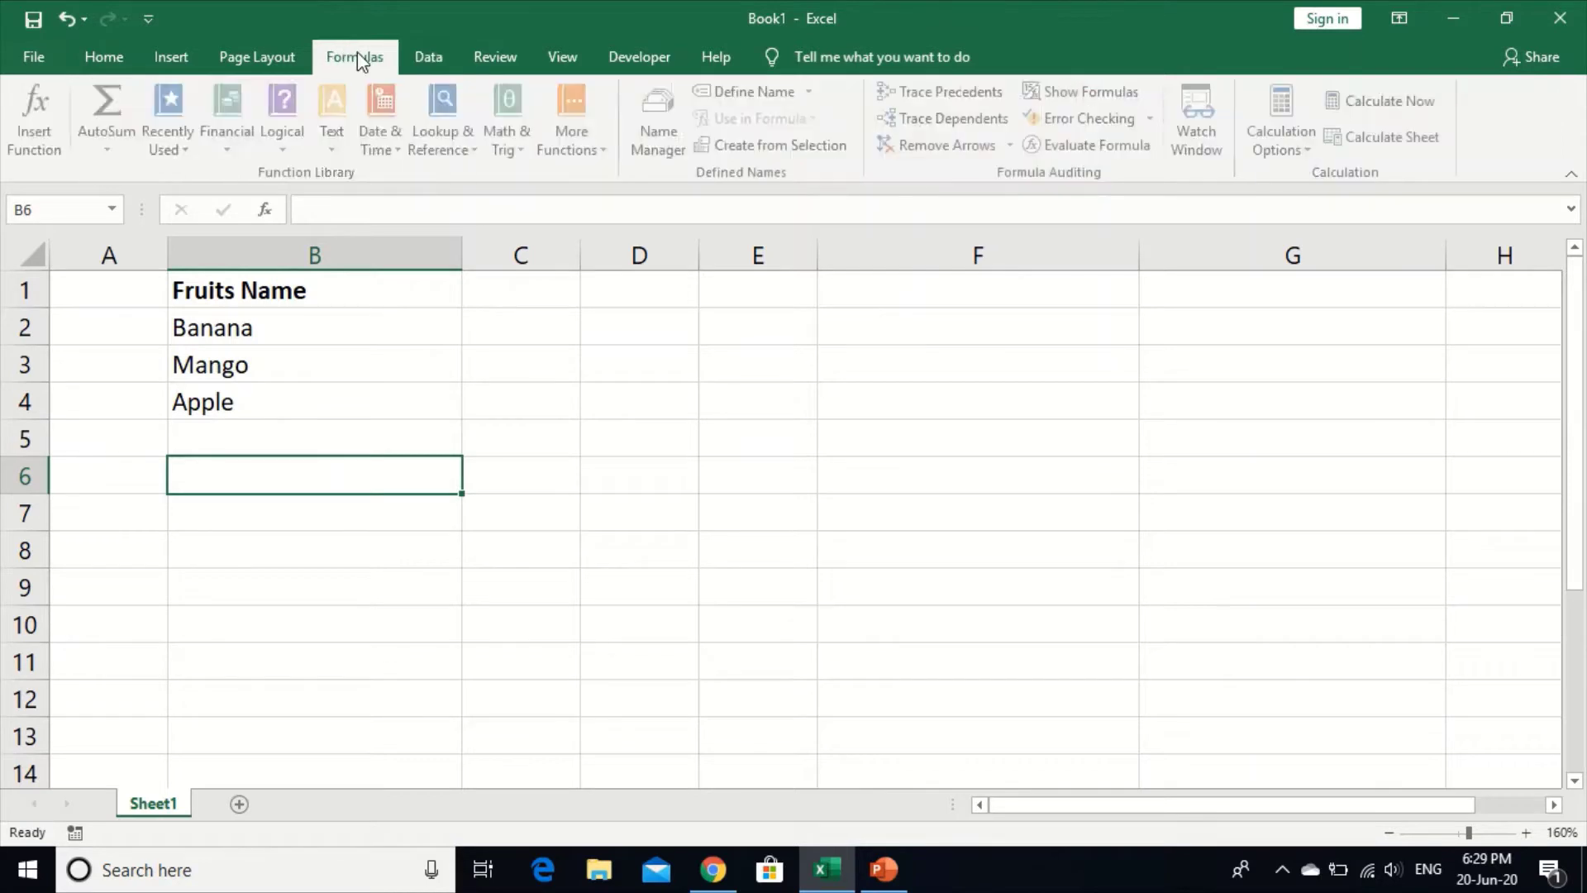
click(669, 139)
click(688, 199)
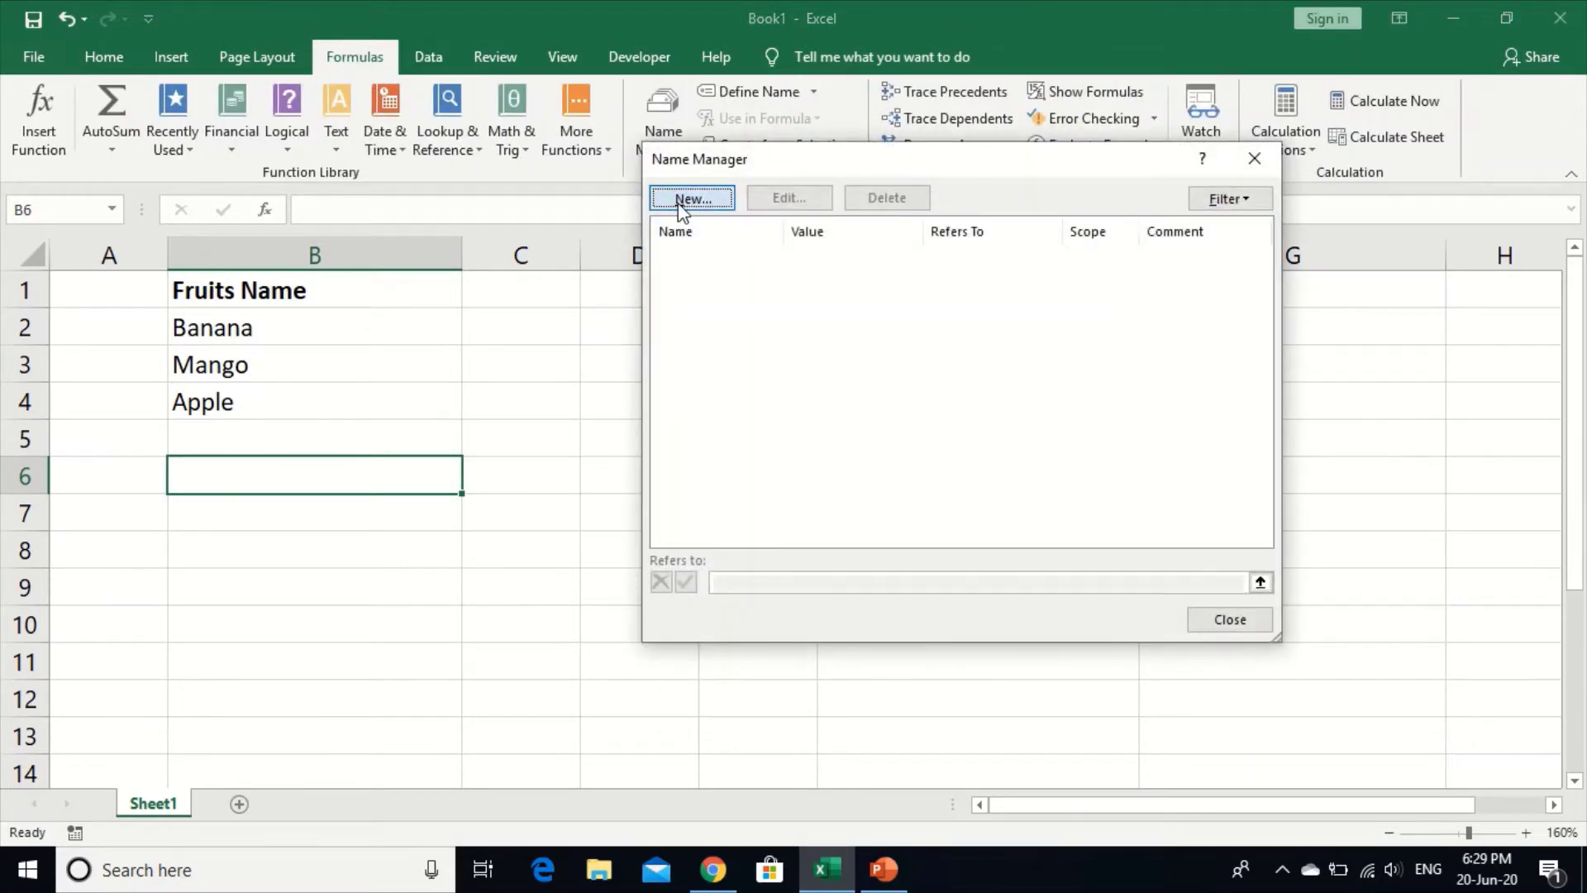
drag(699, 168, 567, 163)
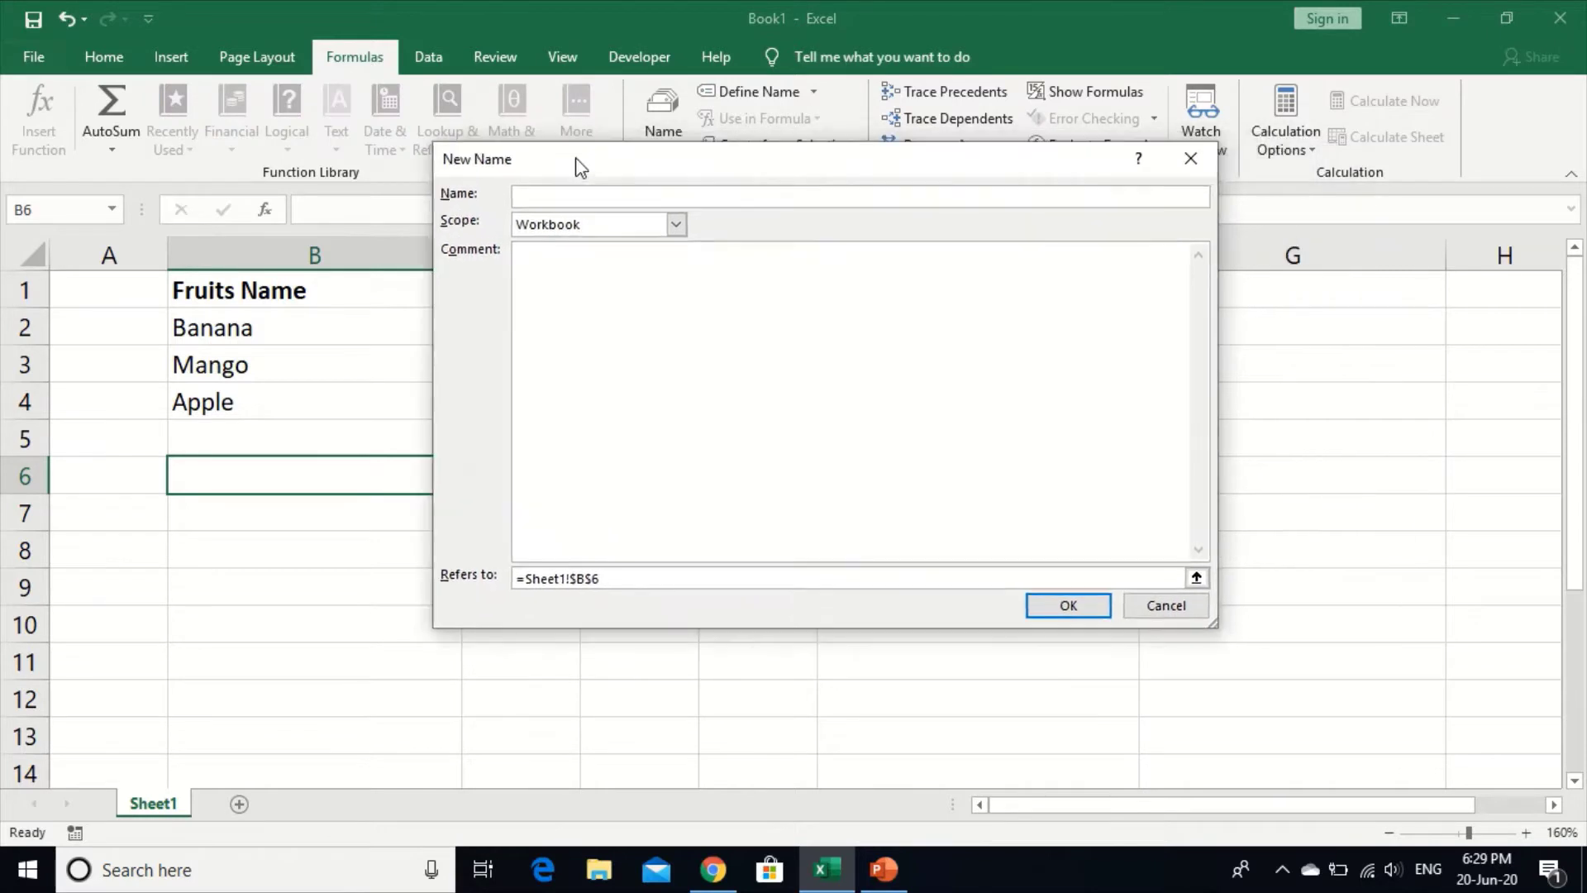
mouse_move(631, 10)
click(632, 53)
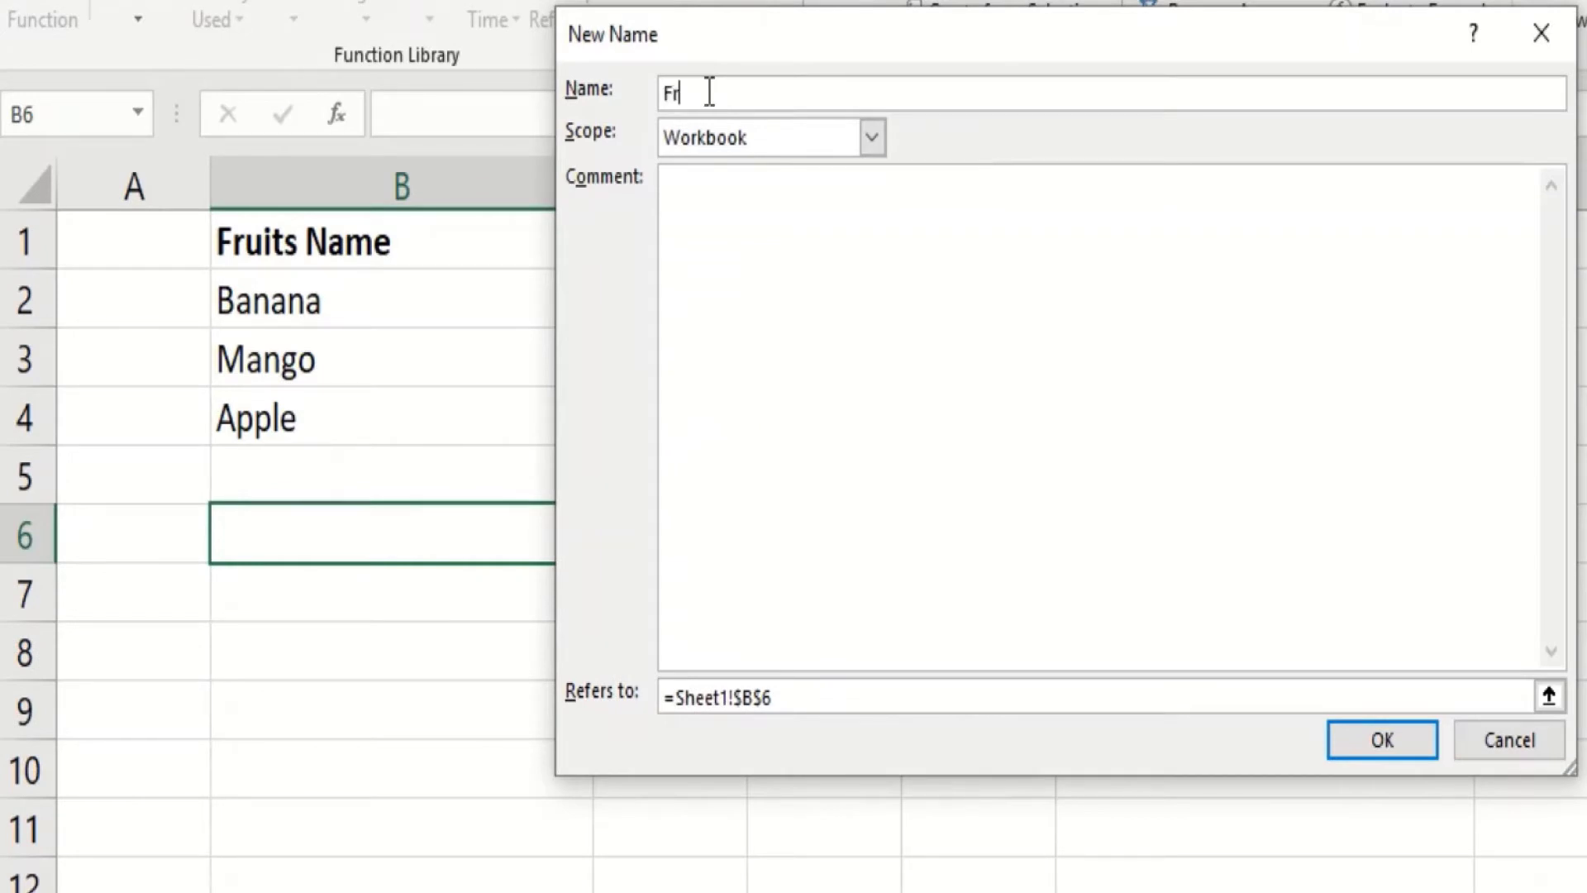
text(uit)
Make the Fruit name refer to =Offset(Sheet1!$B$2,0,0,counta($B:$B),1) and save it.
click(686, 696)
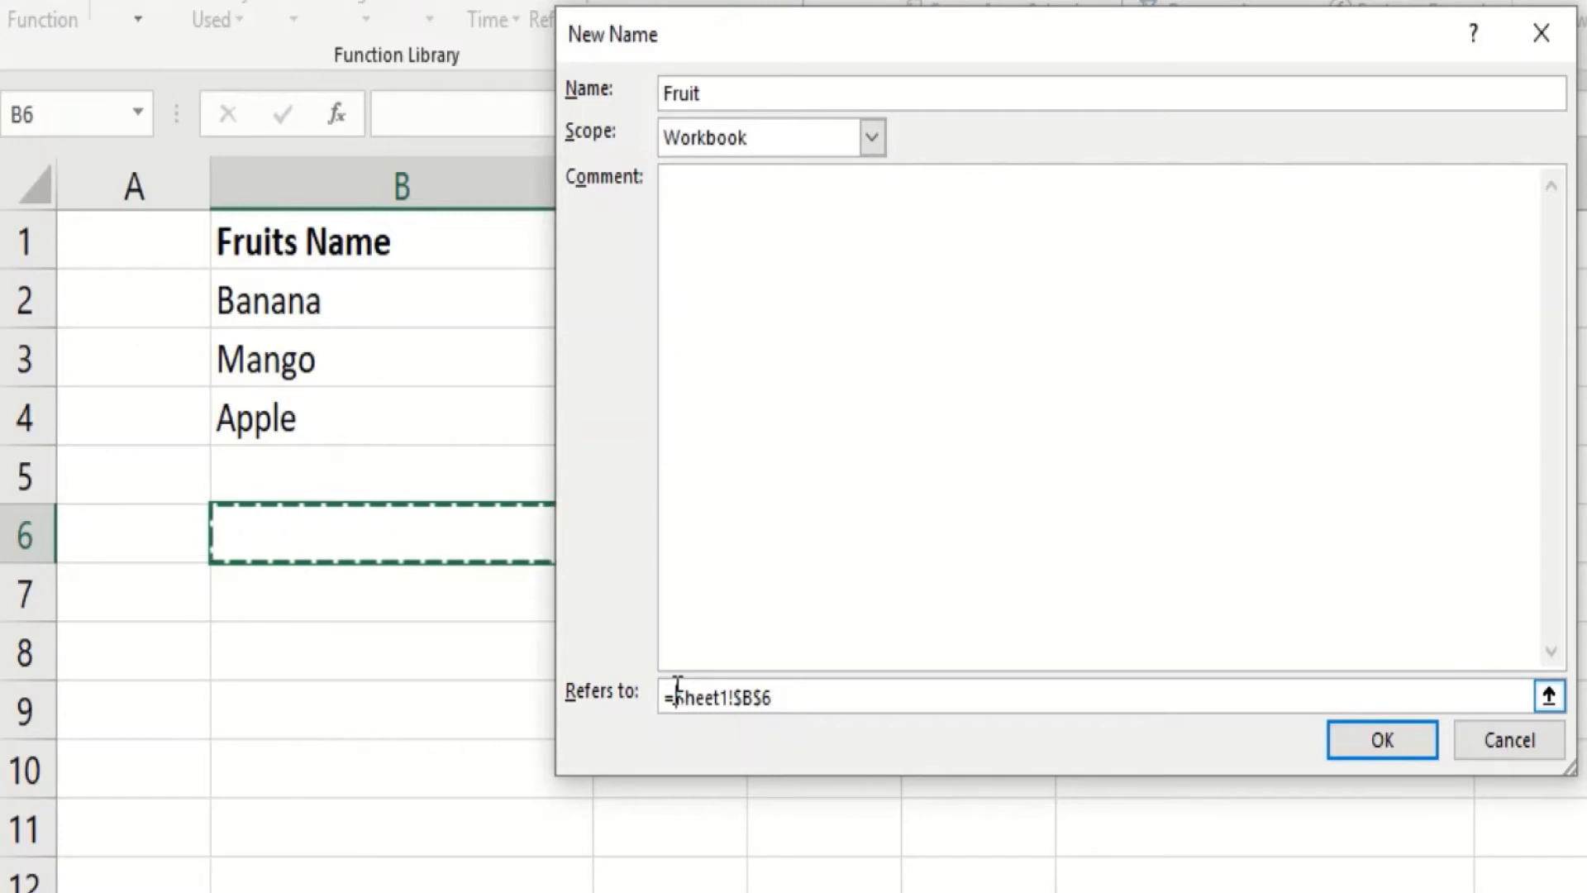
text(O)
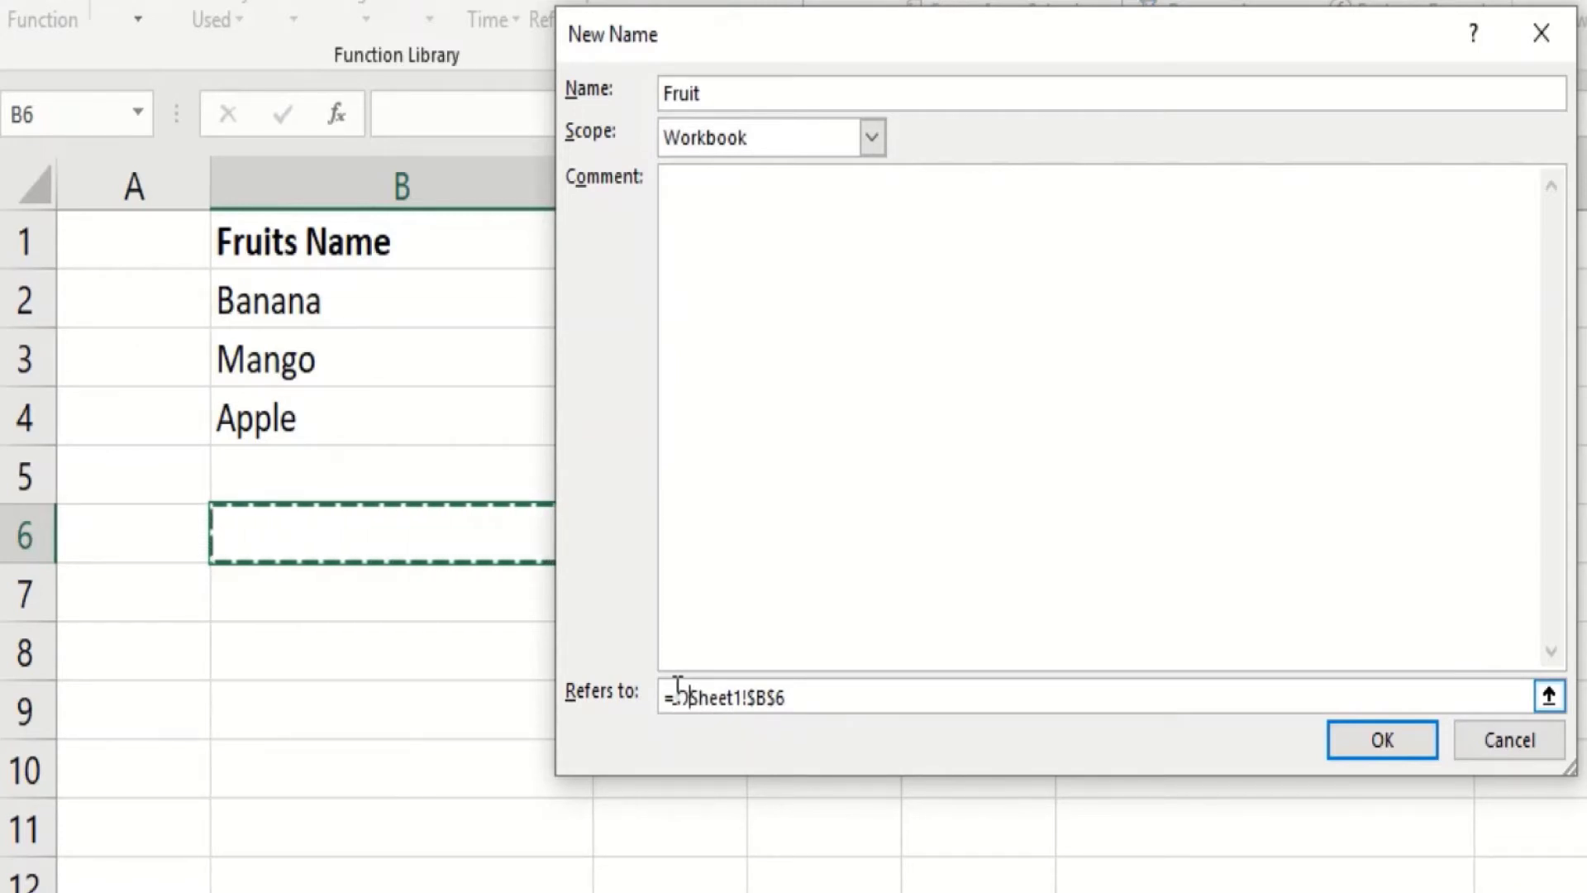
text(ffset)
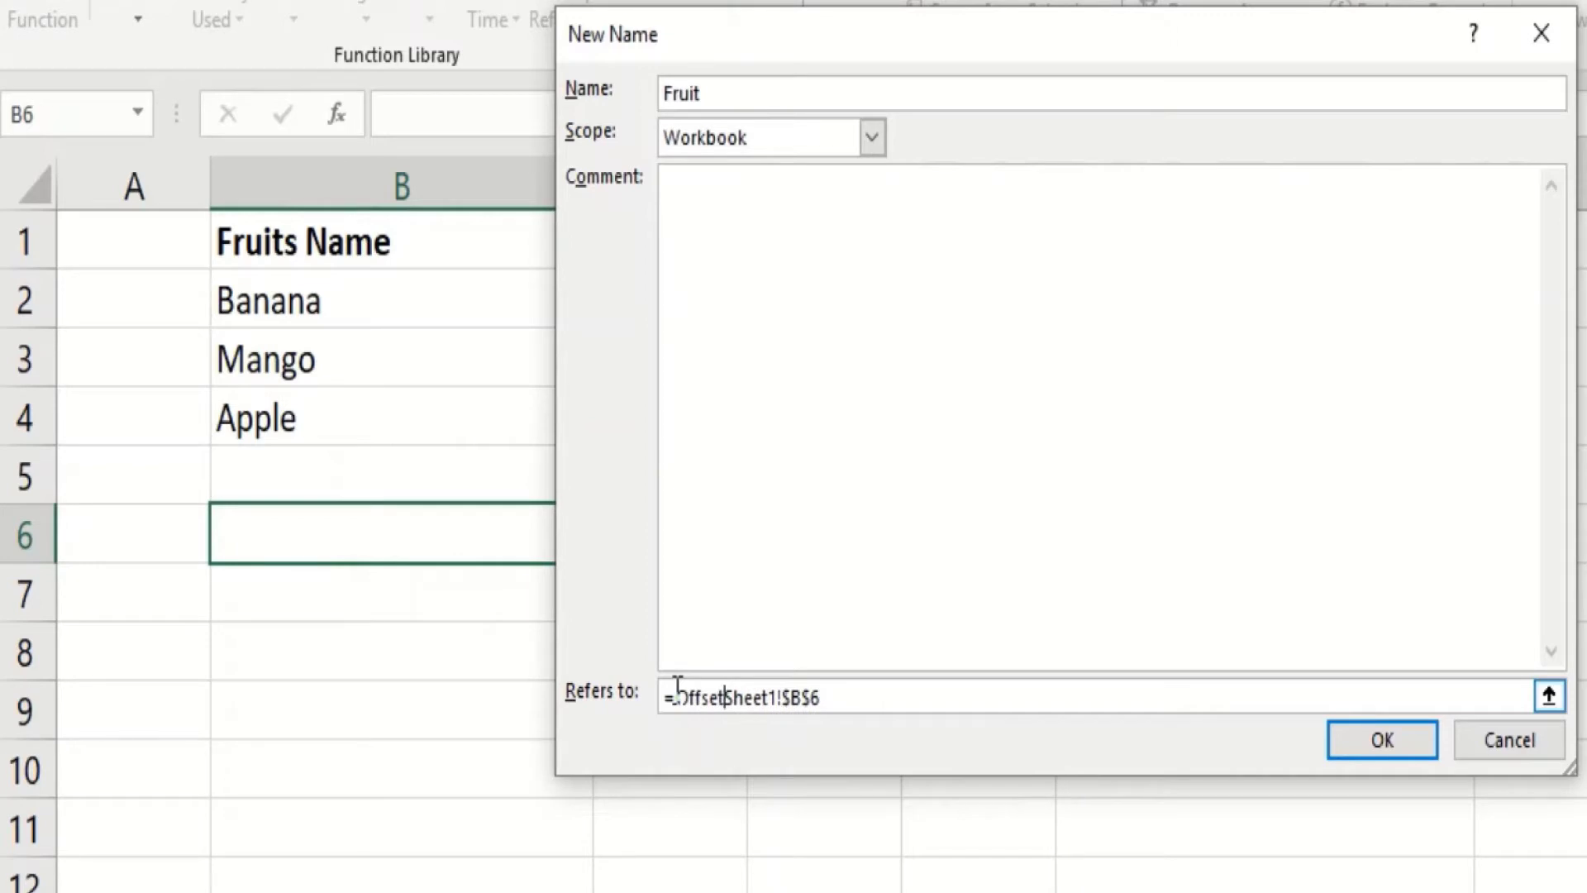
text(()
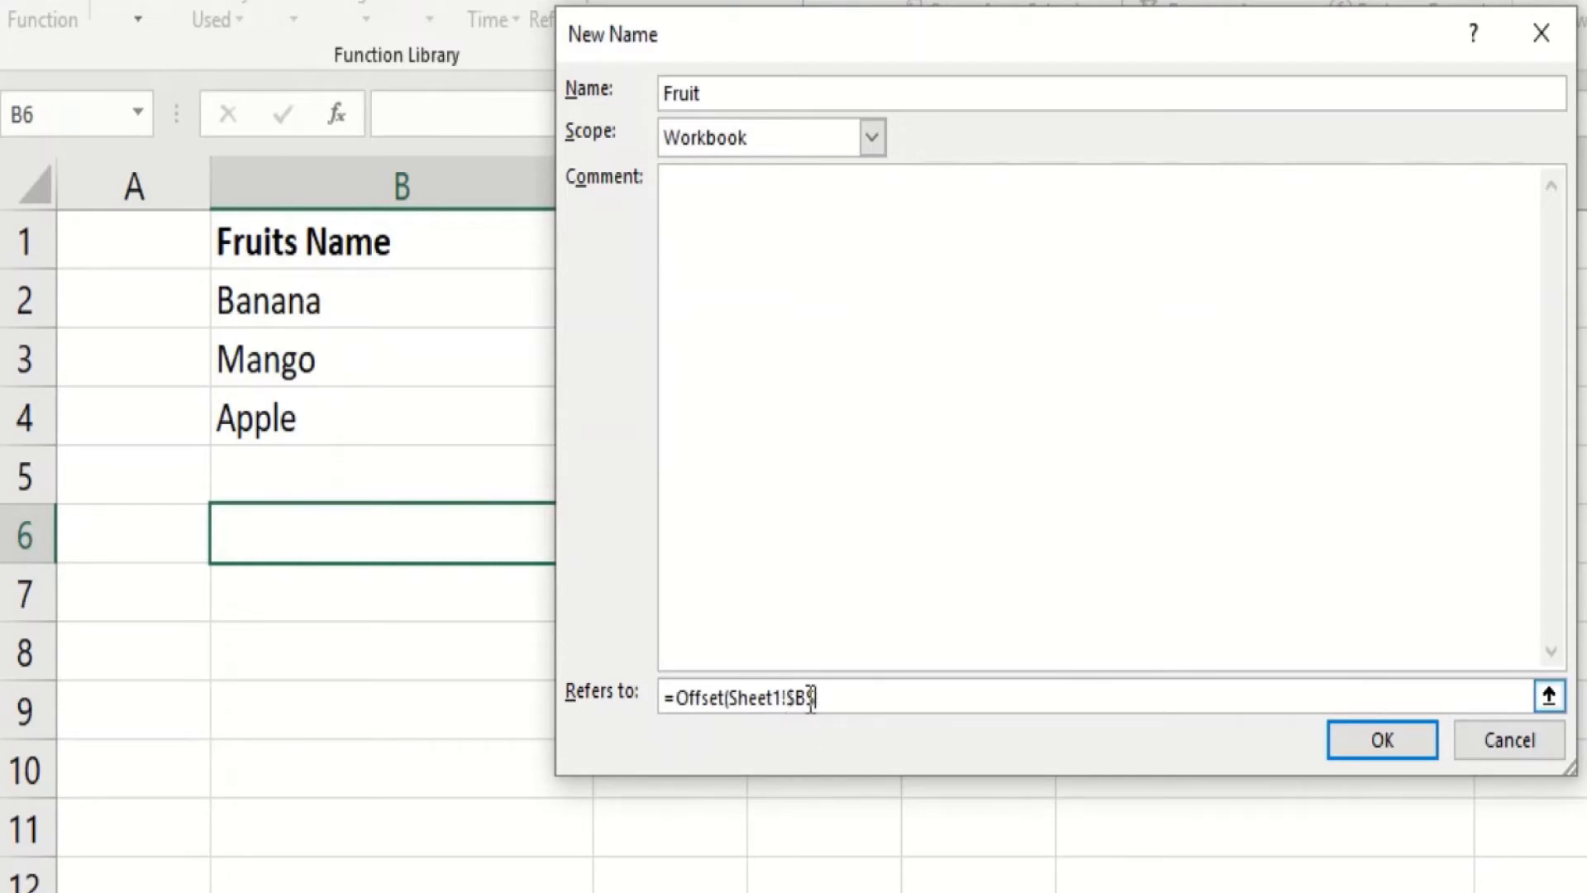
text(2,0,0,c)
text(ounta)
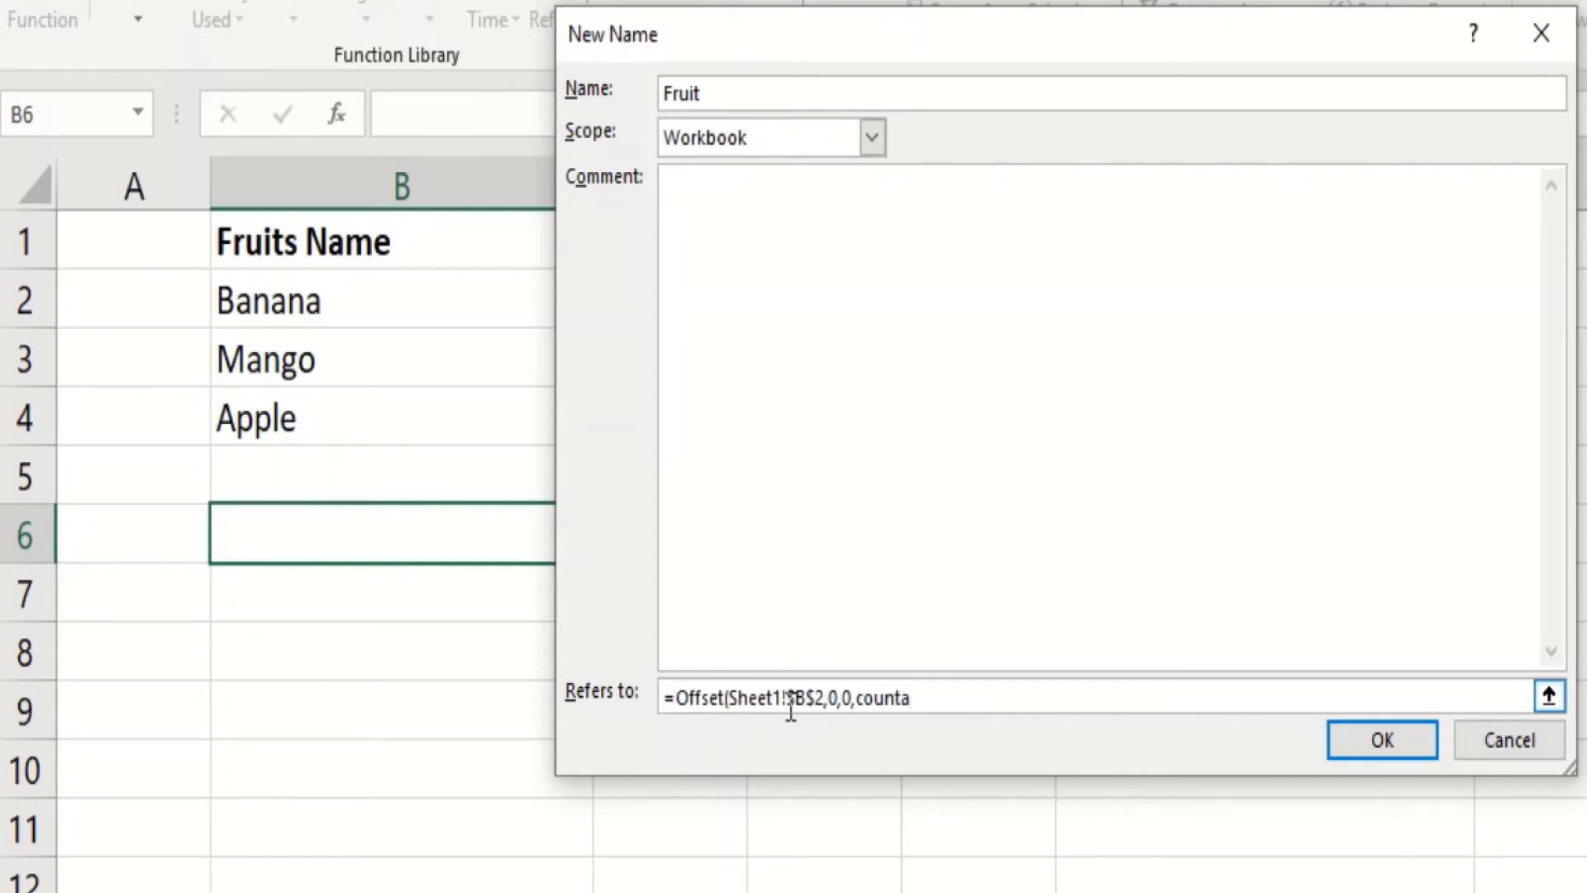
text(($B:$B),1)
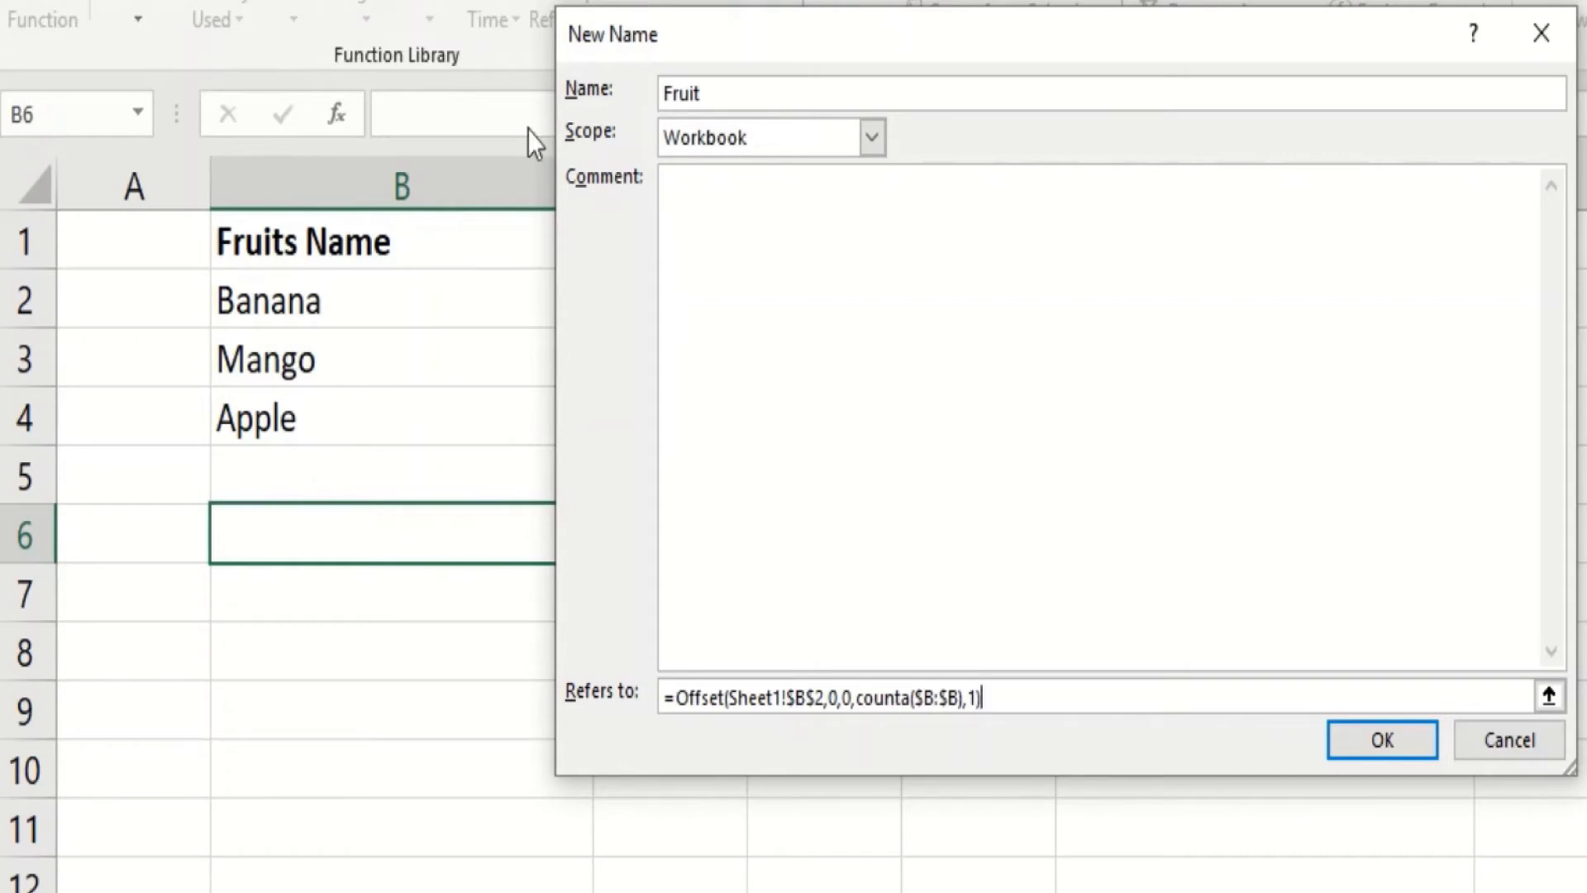
click(1382, 740)
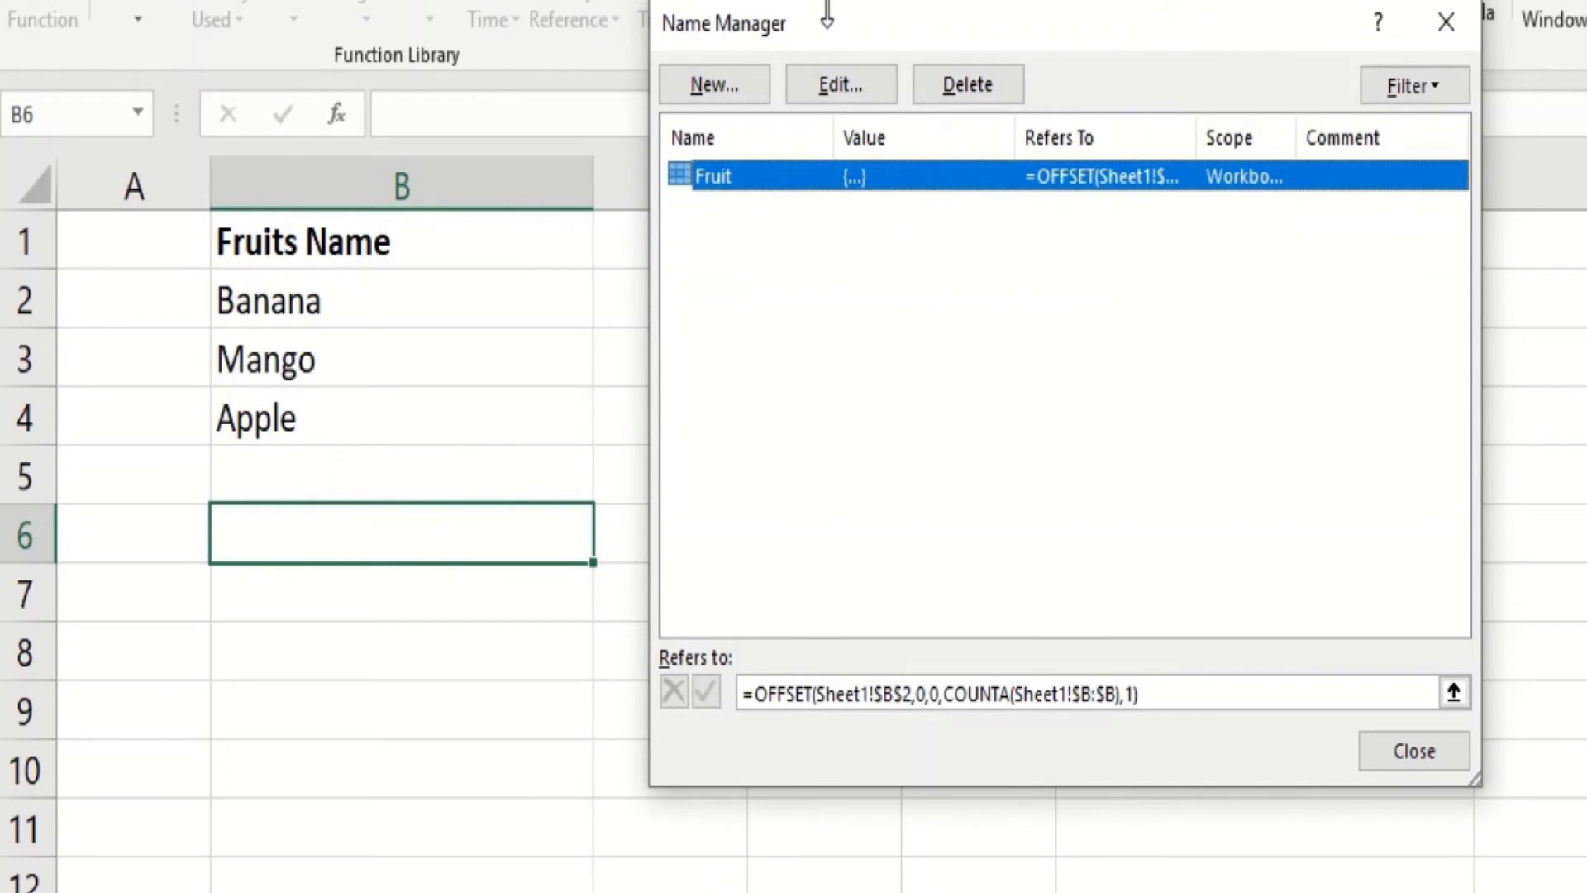
Check which cells the Fruit name covers on the sheet and close the Name Manager.
drag(825, 27, 935, 32)
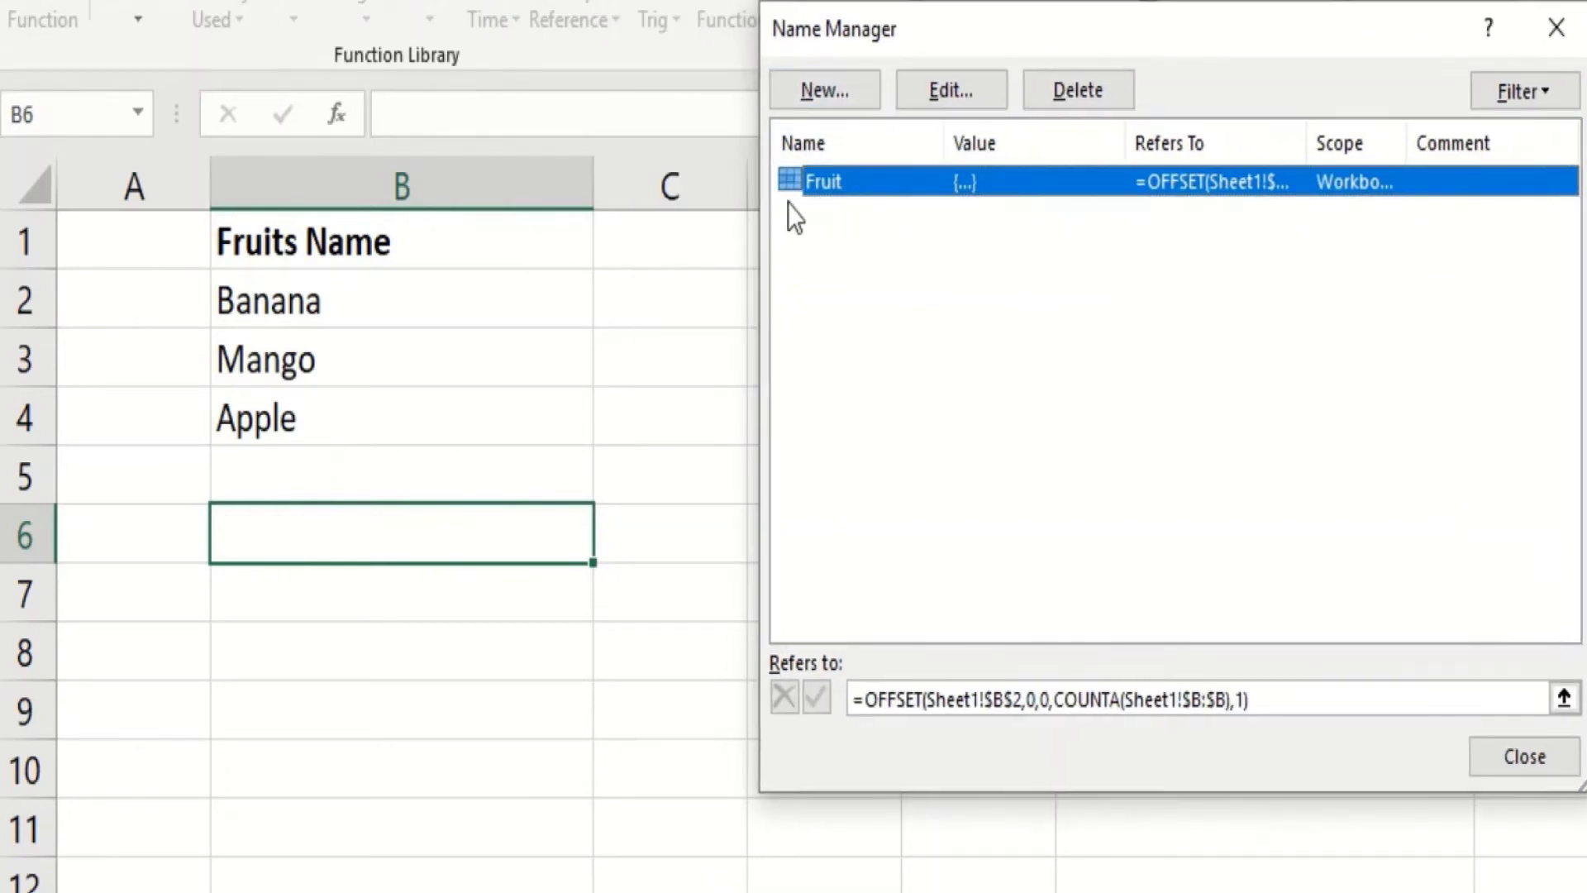
click(1255, 701)
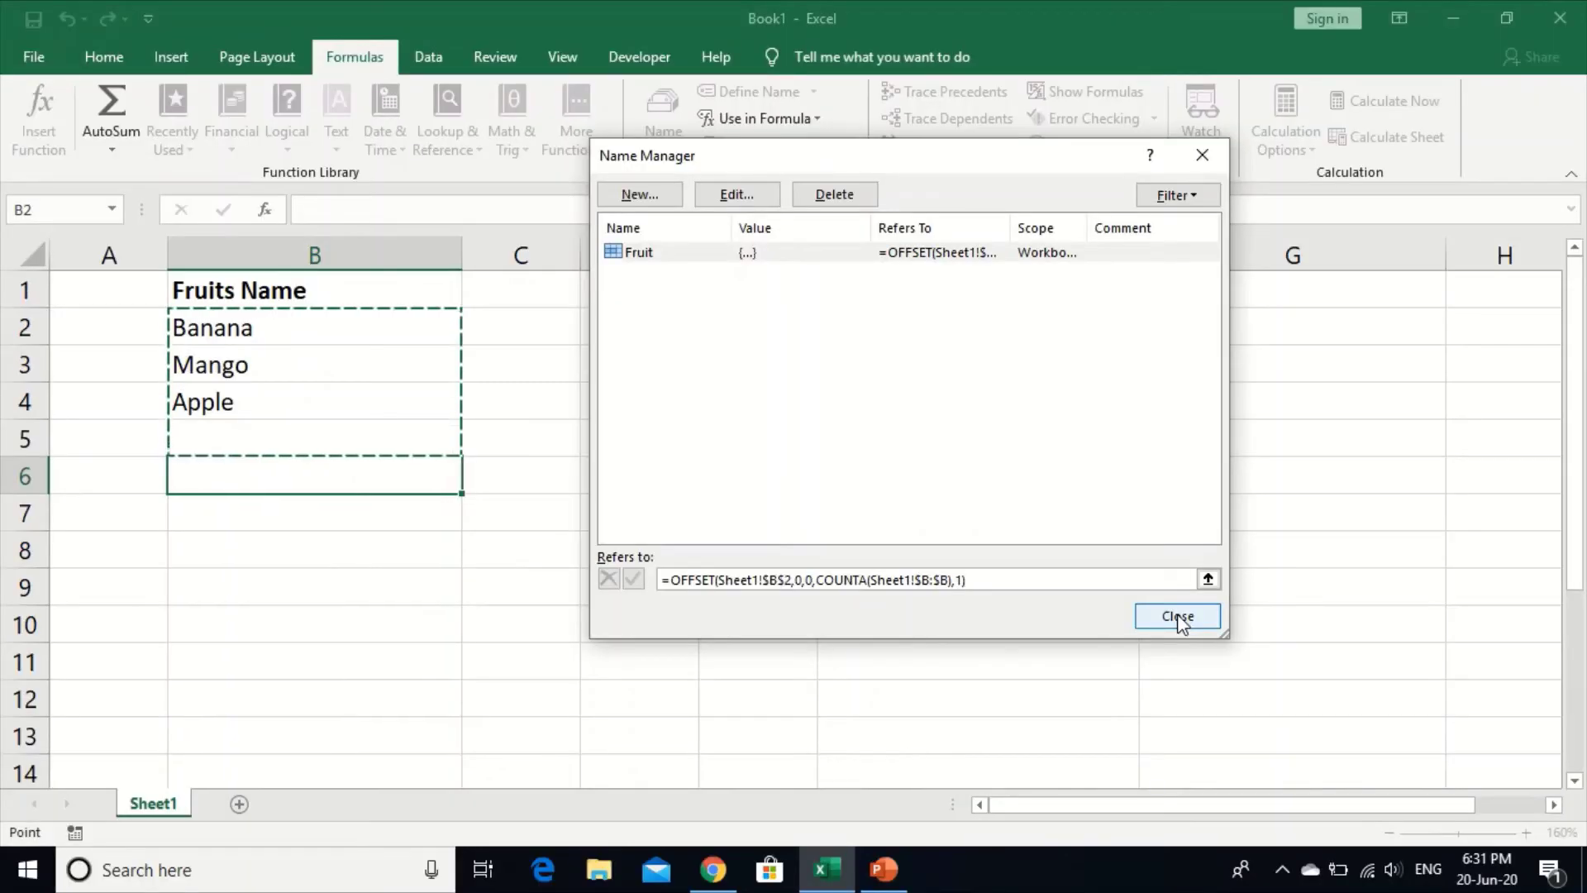
click(1524, 756)
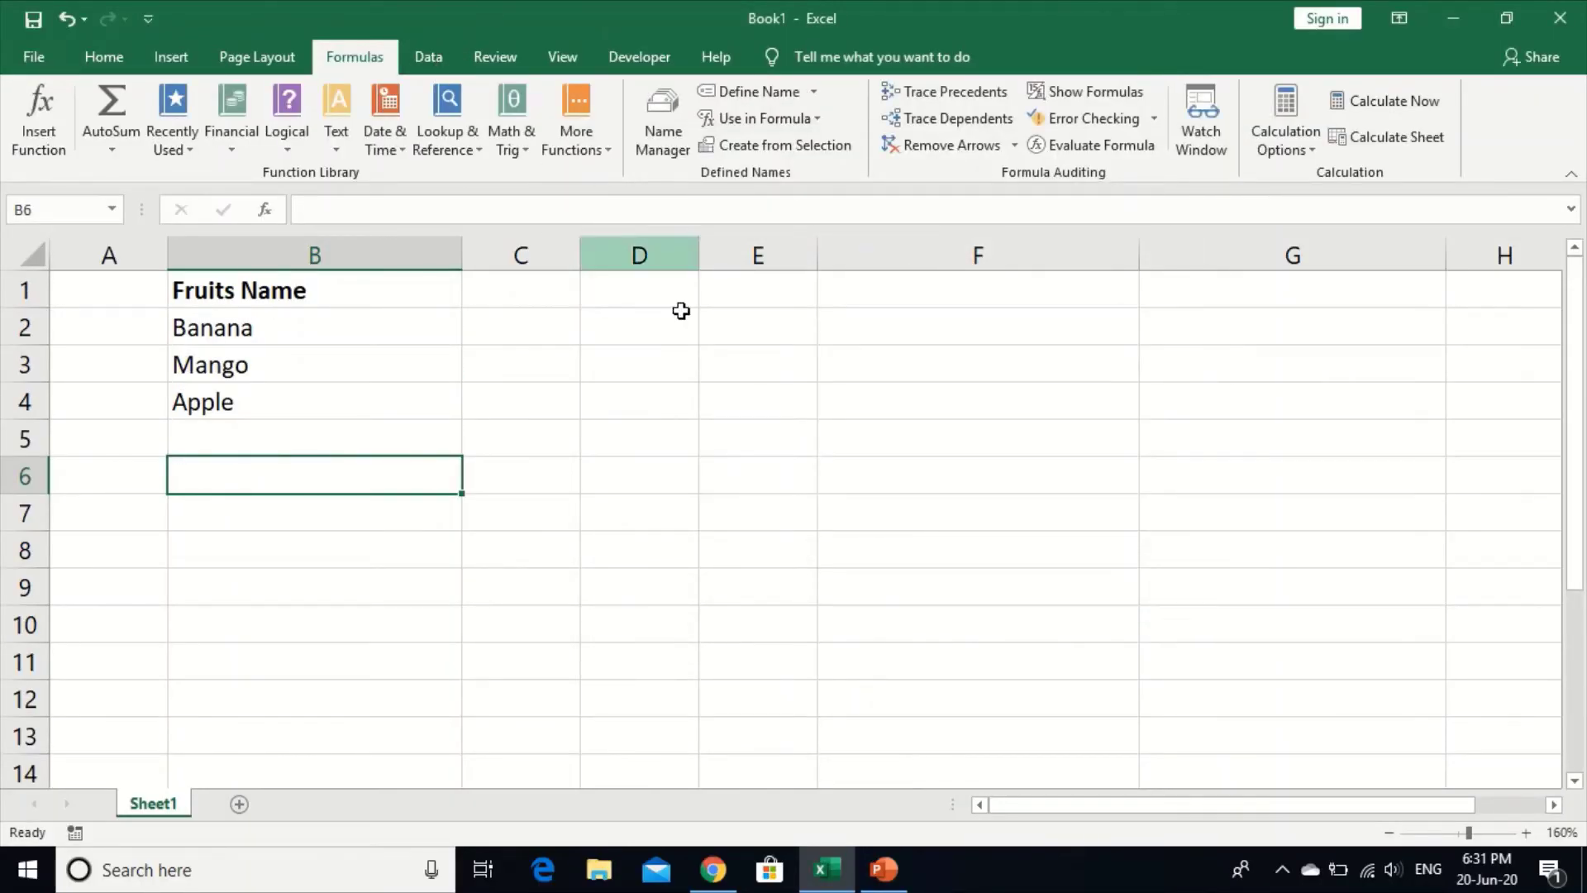
Widen column D and set the data validation of cell D2 to allow a List.
click(615, 330)
drag(699, 252, 773, 267)
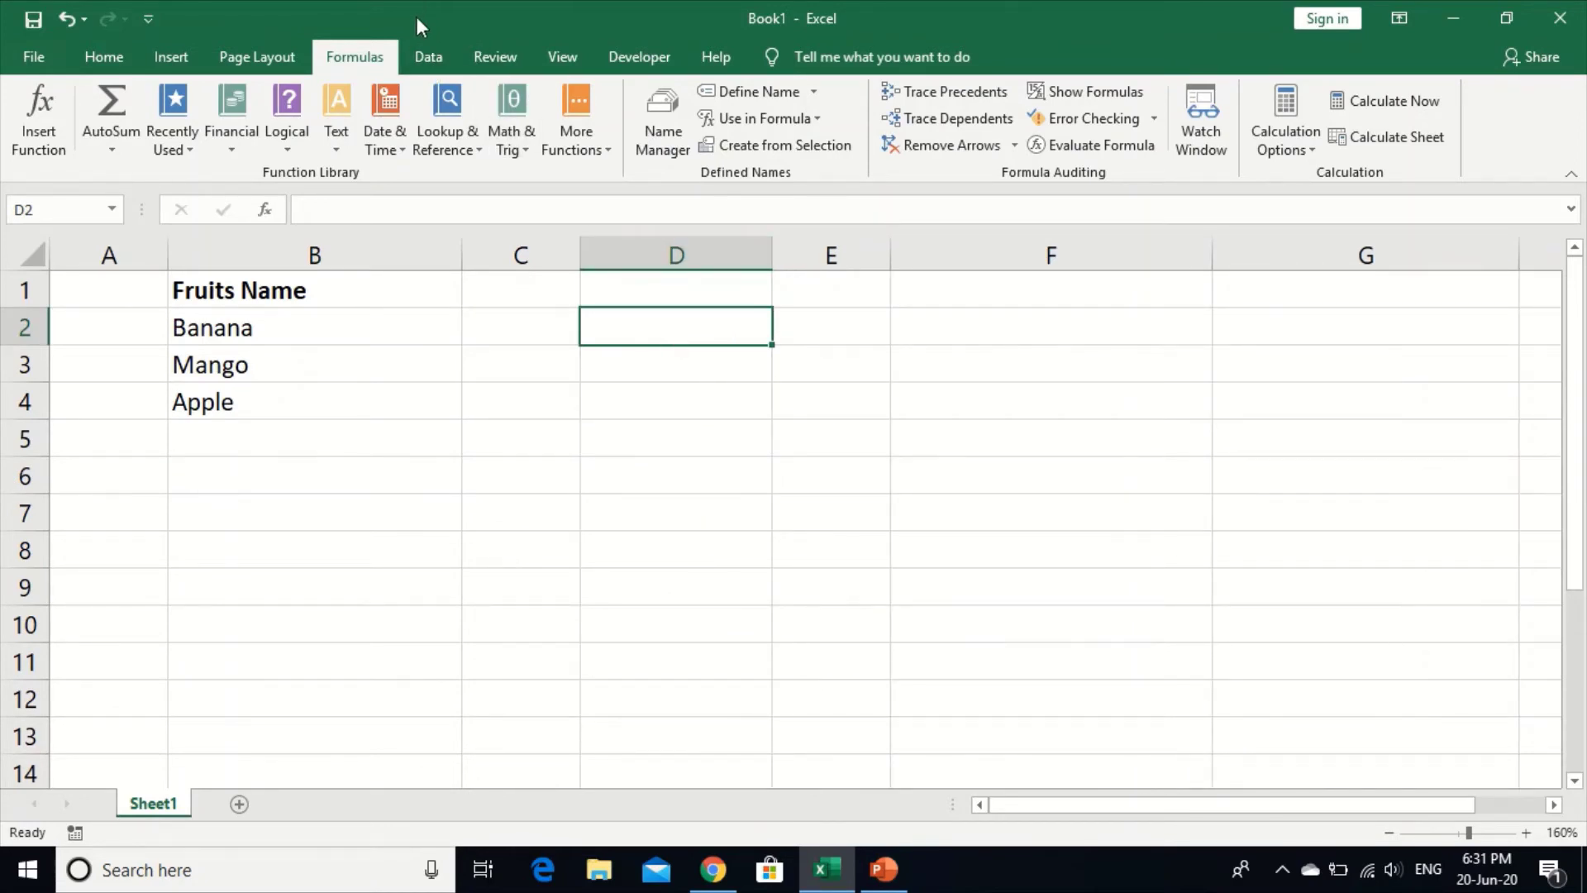
click(429, 65)
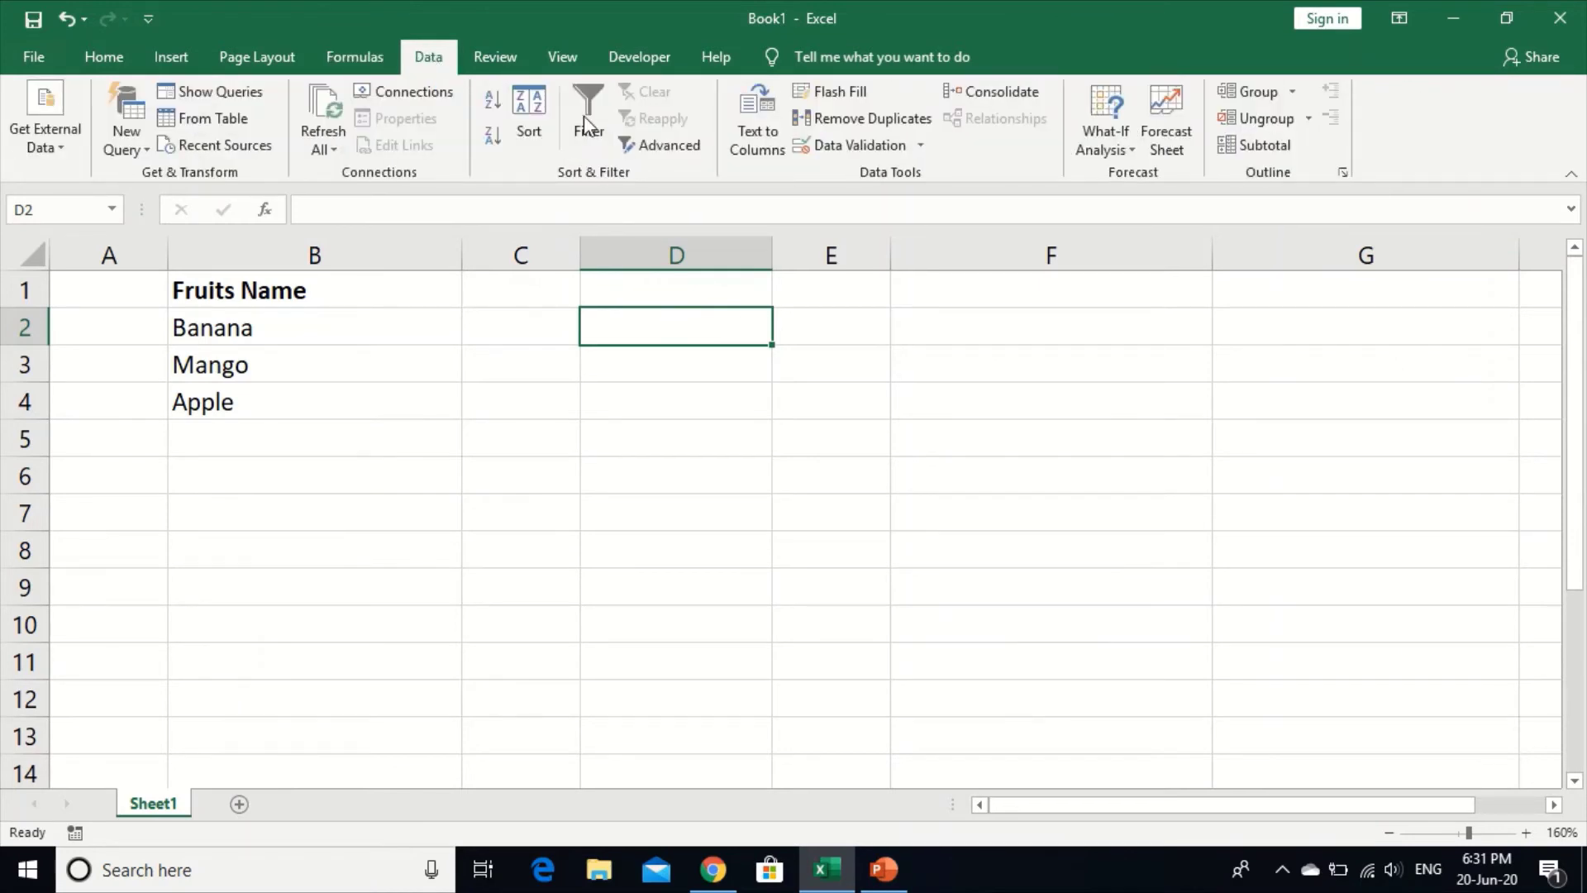
click(921, 151)
click(904, 182)
click(879, 338)
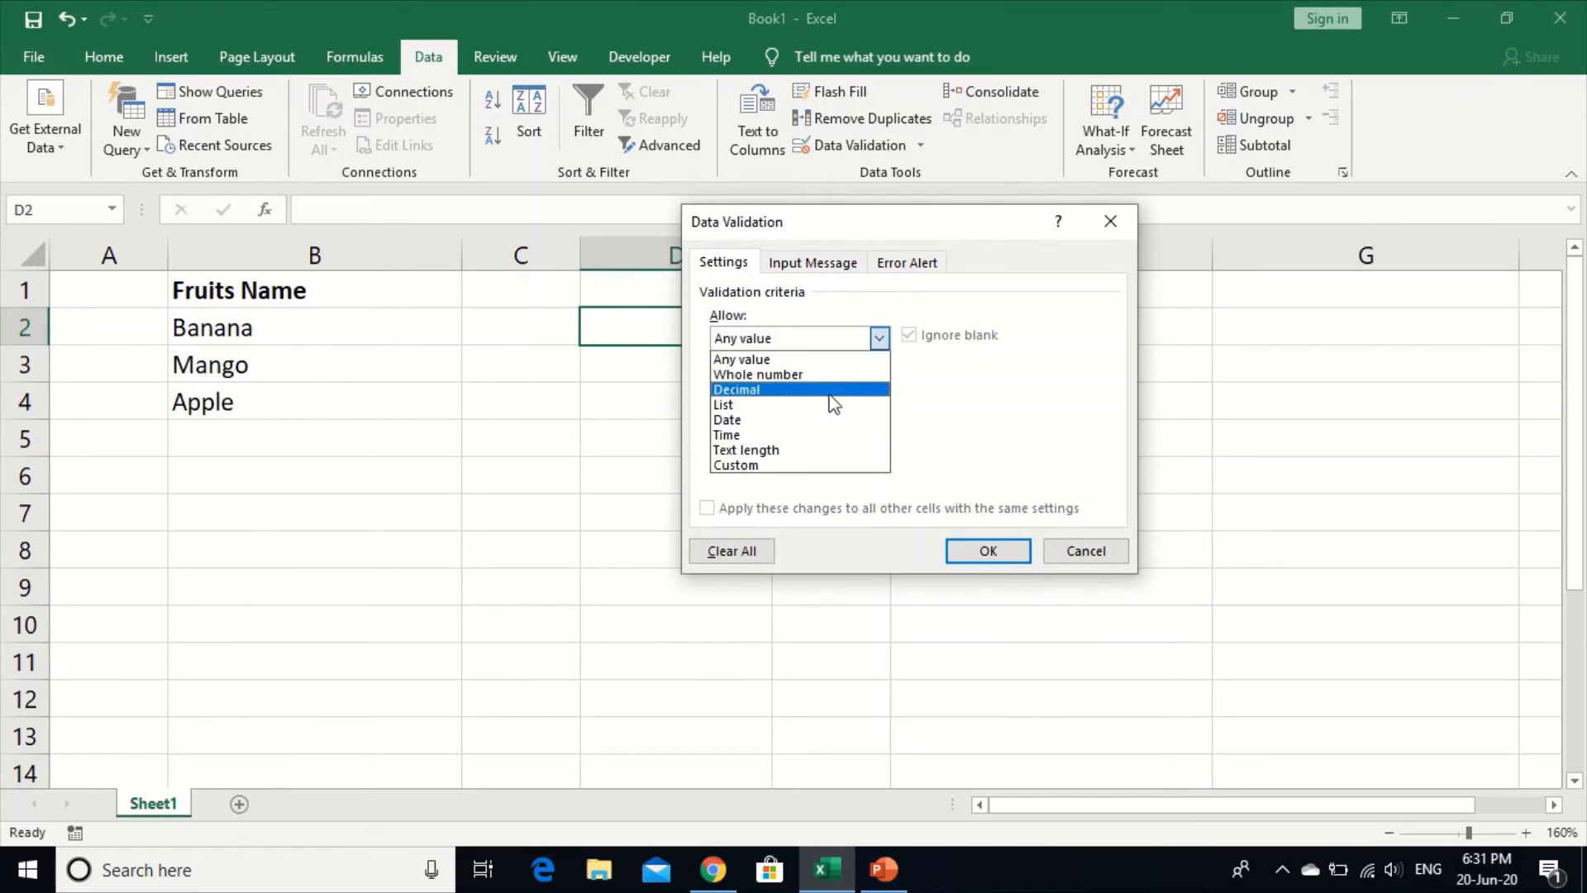
click(823, 409)
click(772, 432)
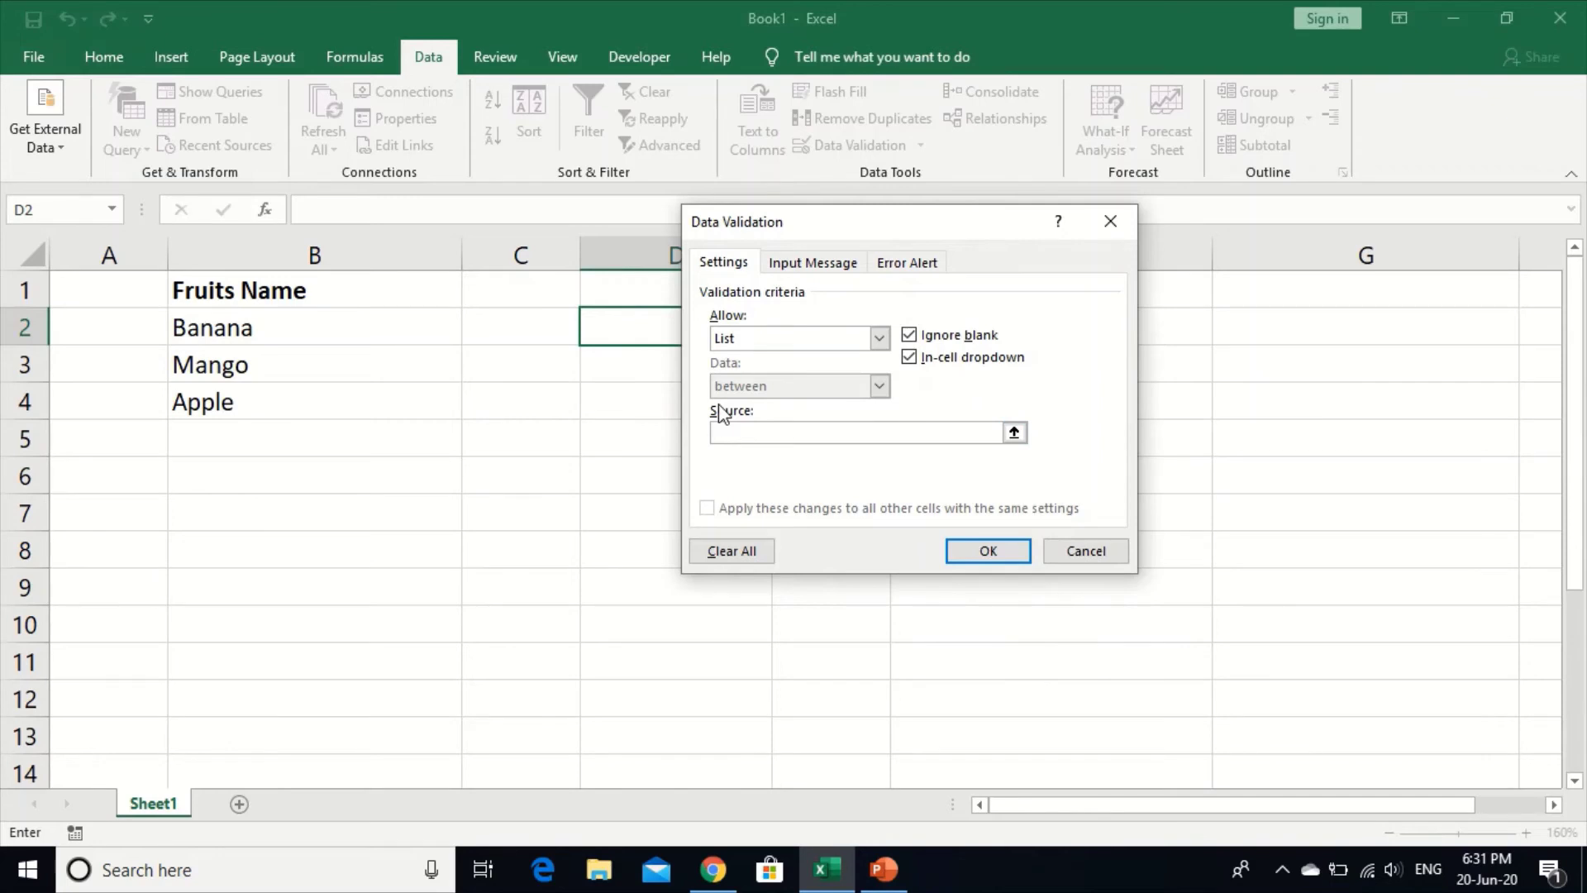
Use the defined name Fruit as the list source and apply the validation to D2.
key(F3)
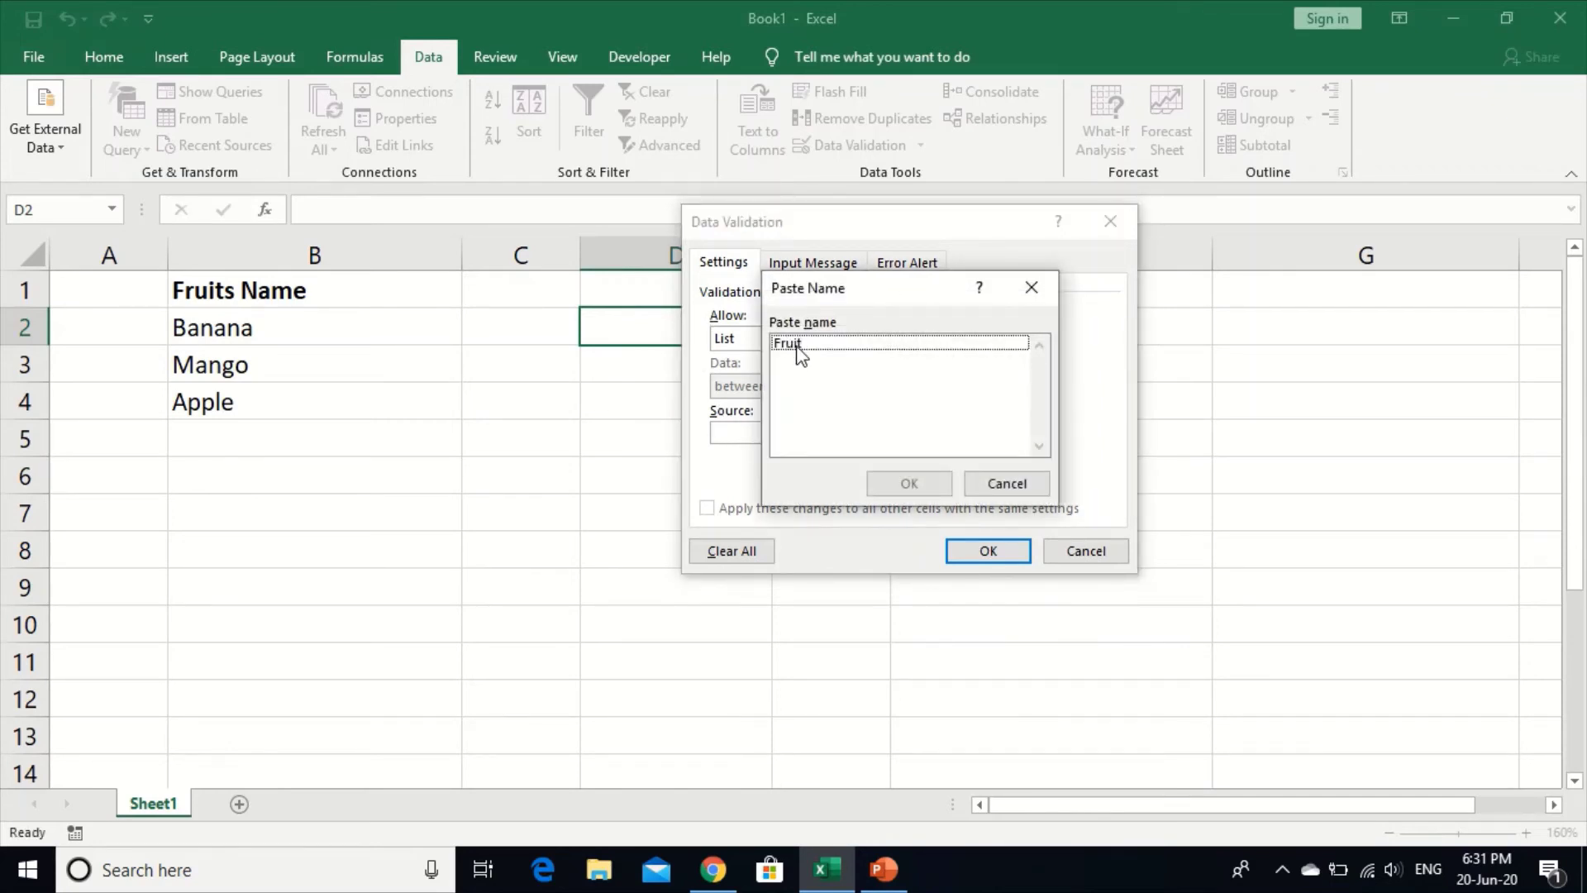
click(798, 346)
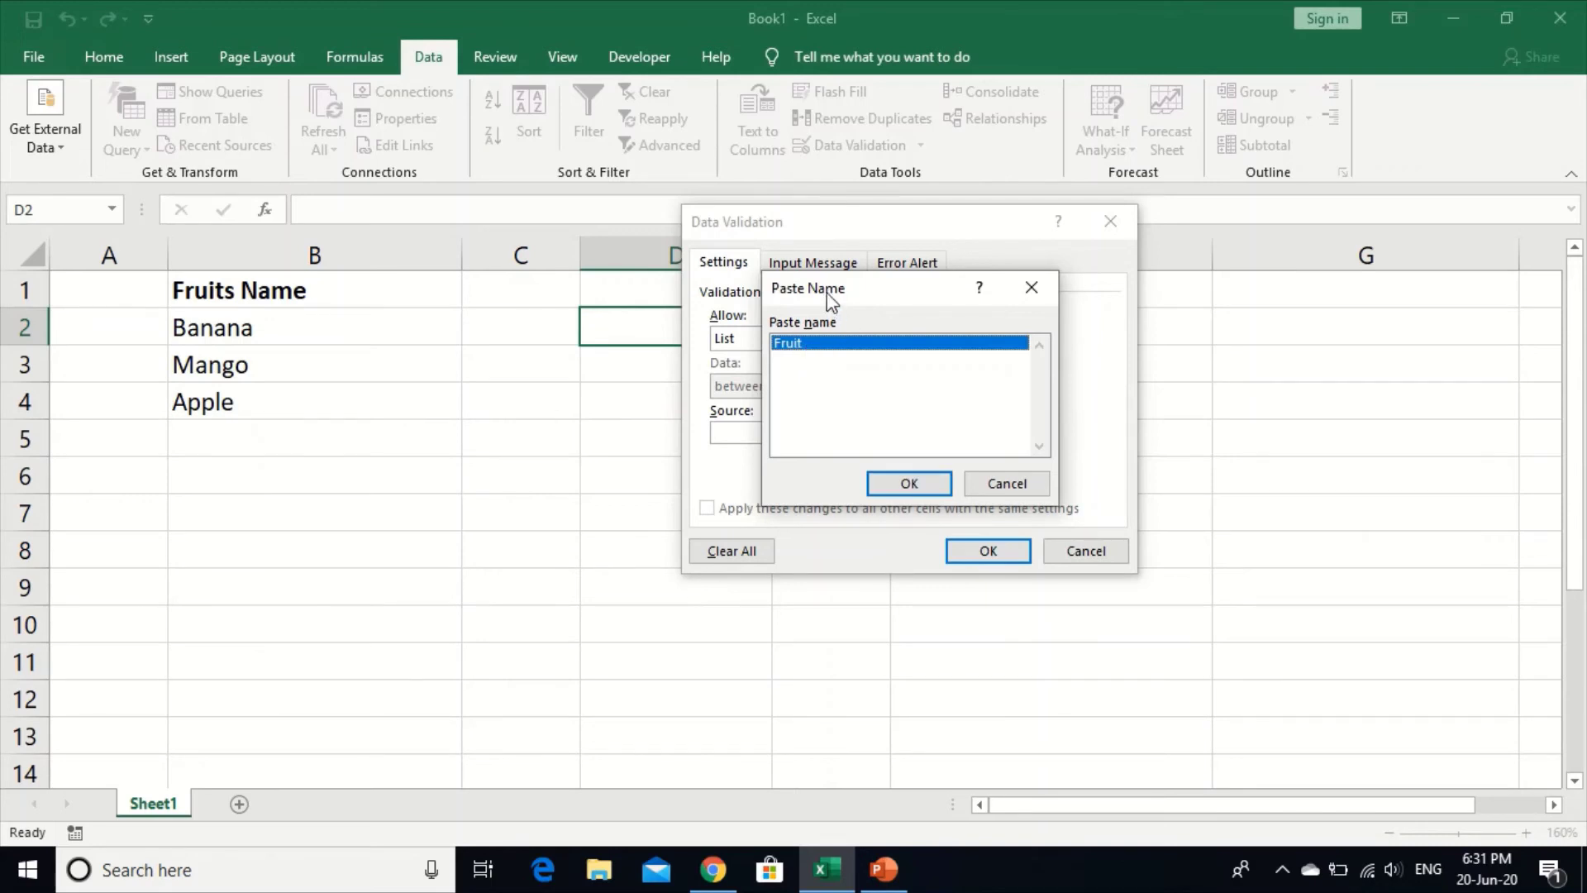
click(907, 486)
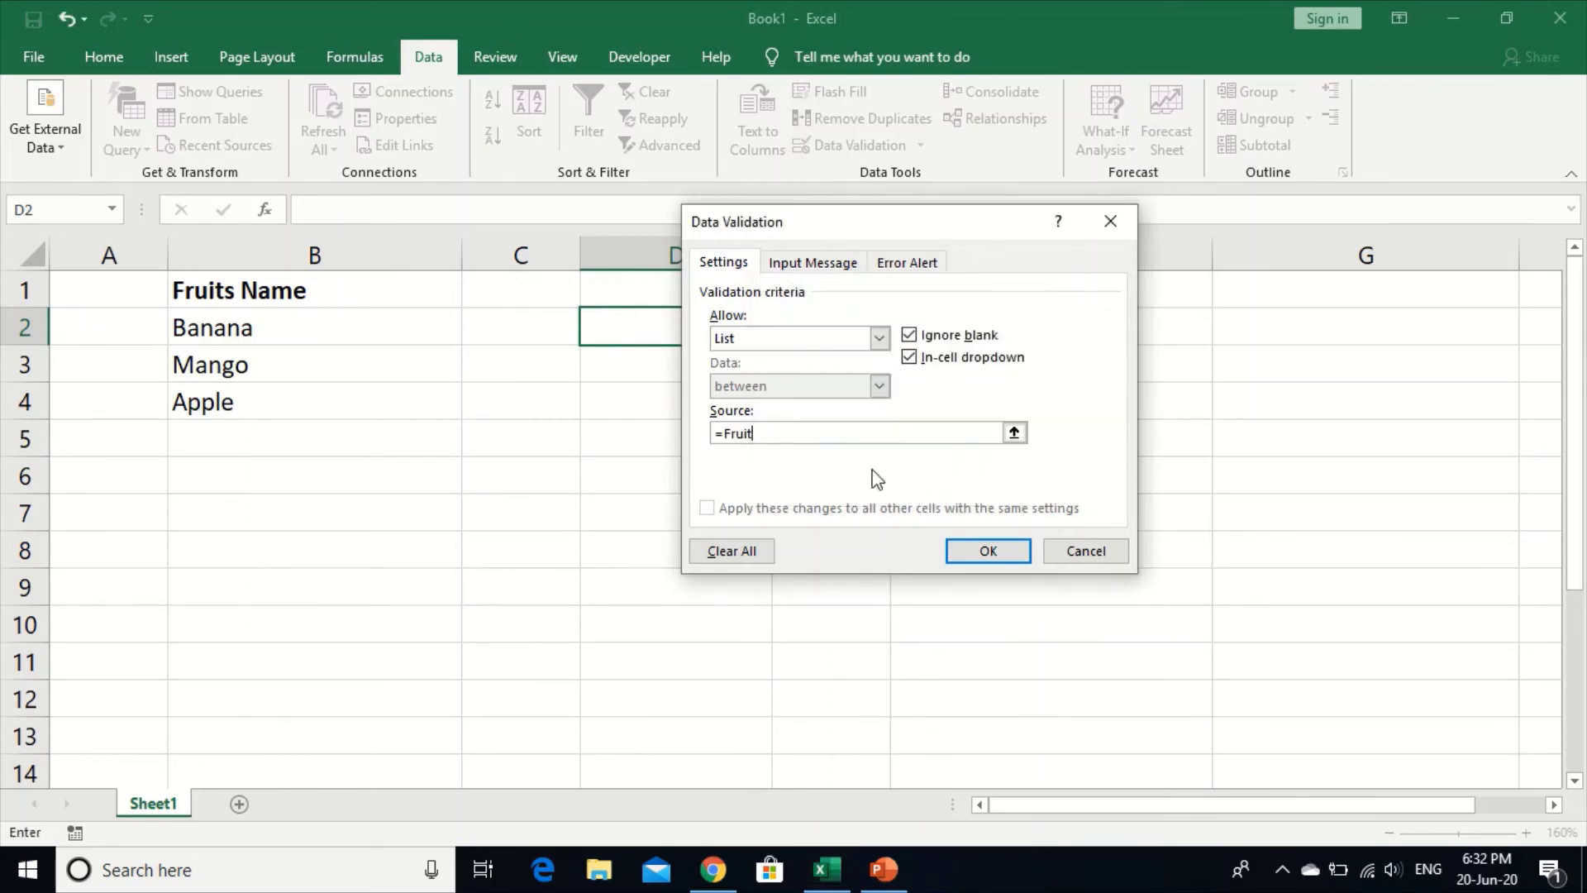
click(989, 551)
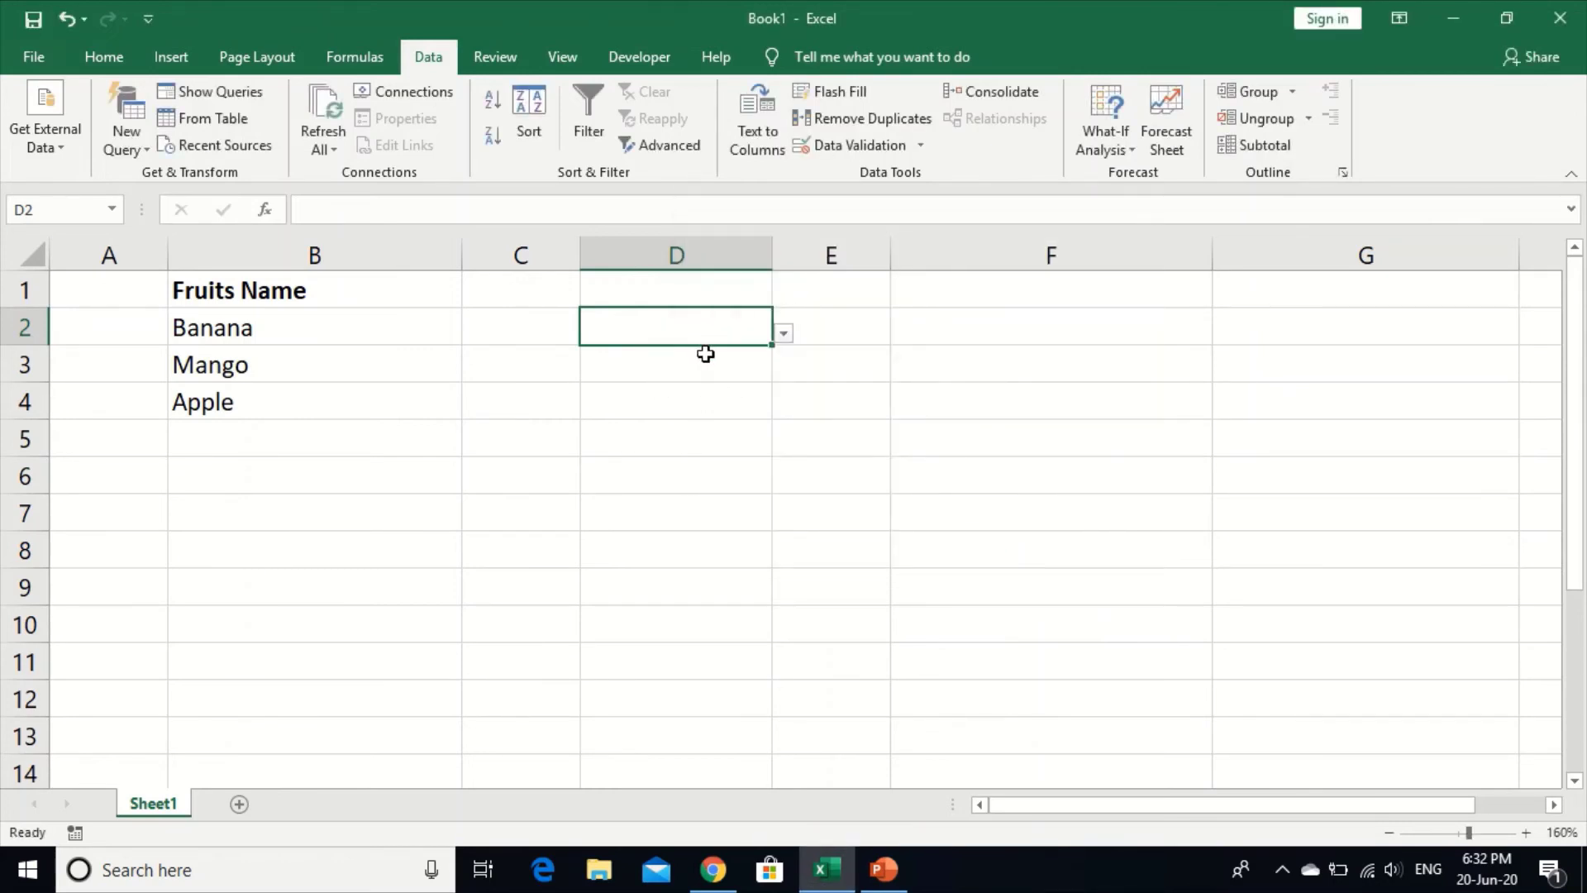
Test the drop-down in D2 by picking Banana first and changing the choice to Mango.
click(783, 333)
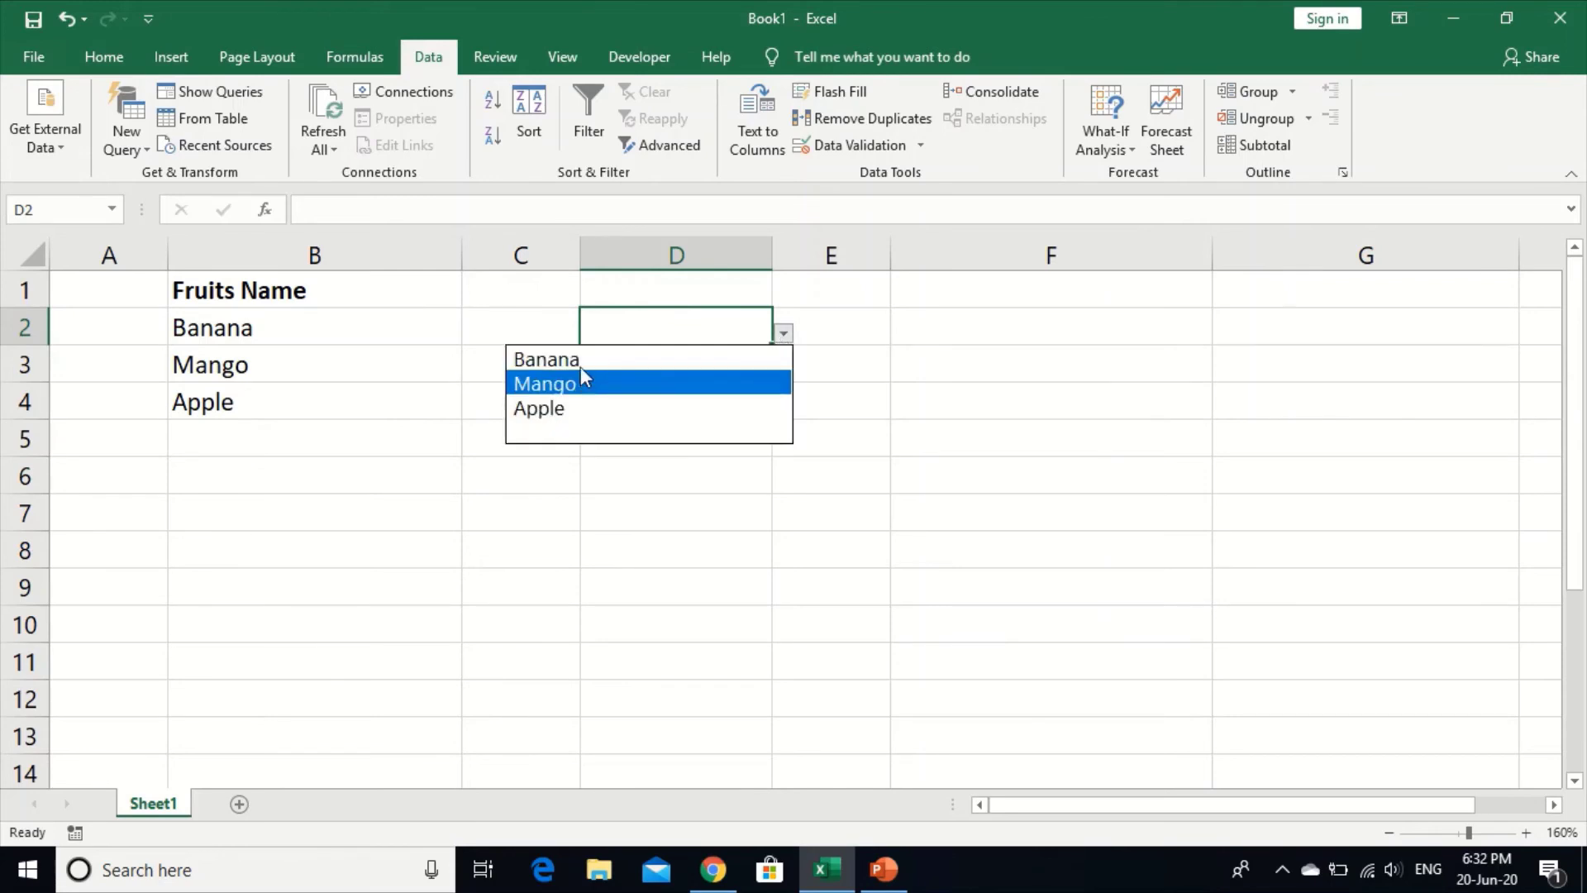
click(583, 358)
click(784, 334)
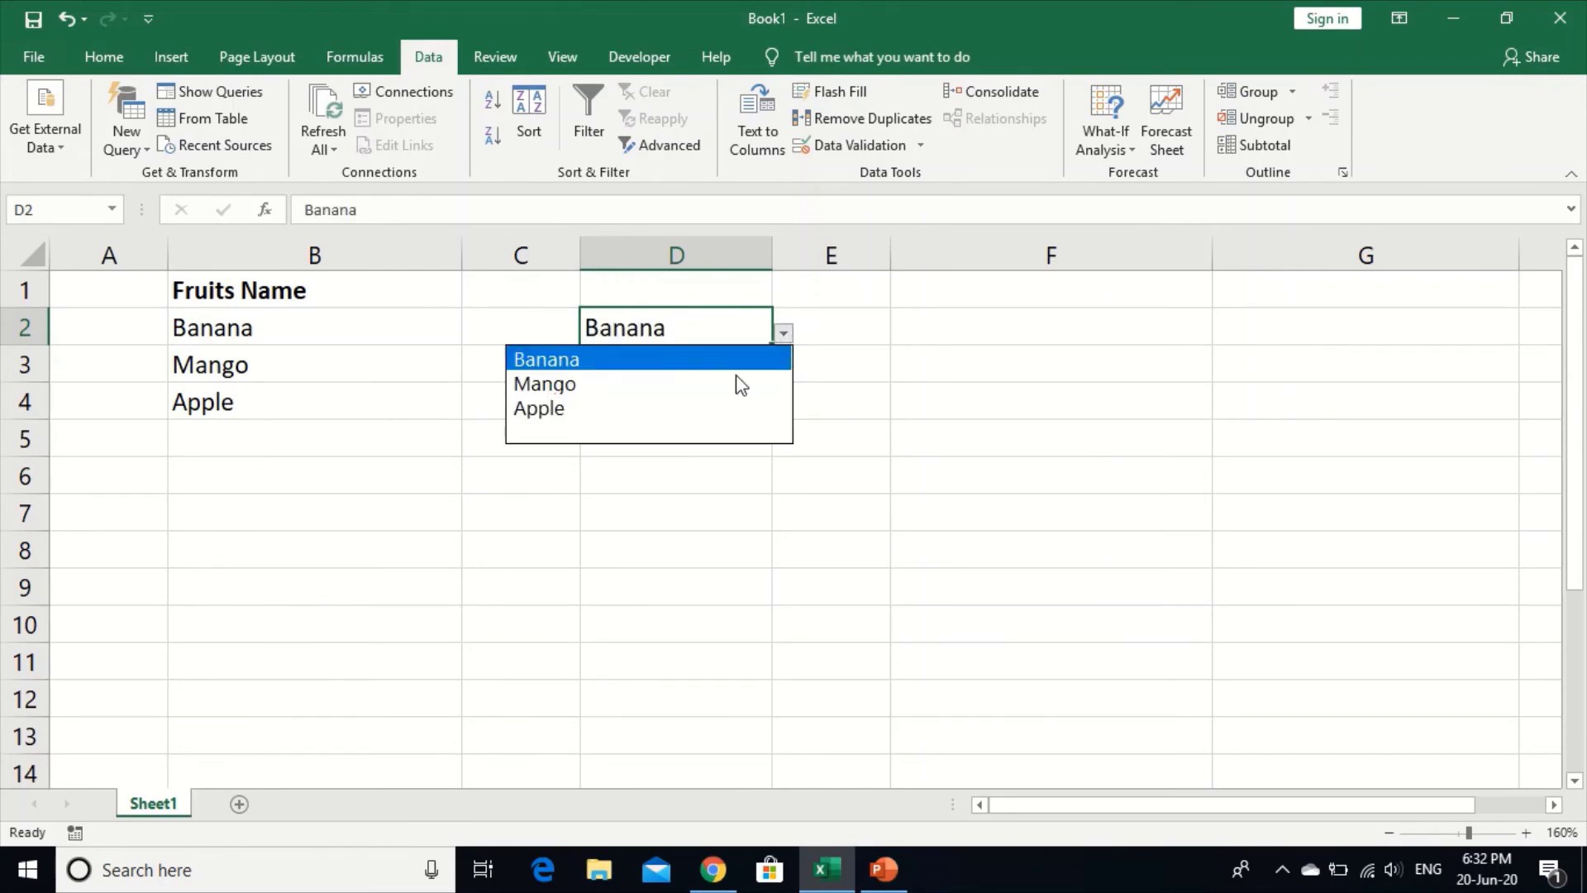
click(710, 385)
click(634, 434)
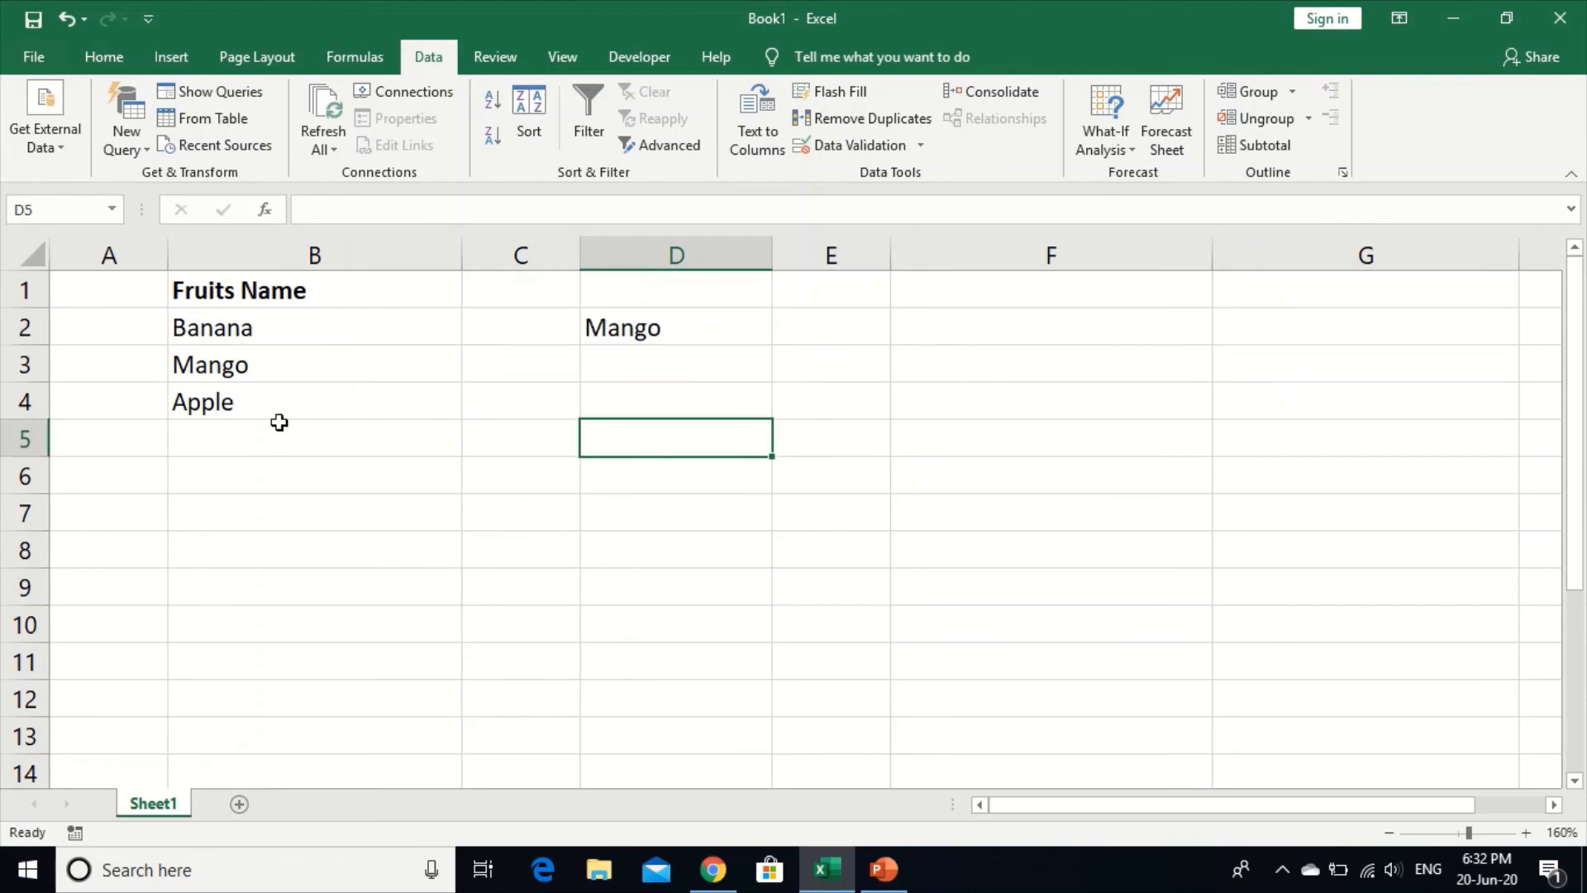
Extend the fruit list with Papaya in B5 and Orange in B6.
click(211, 427)
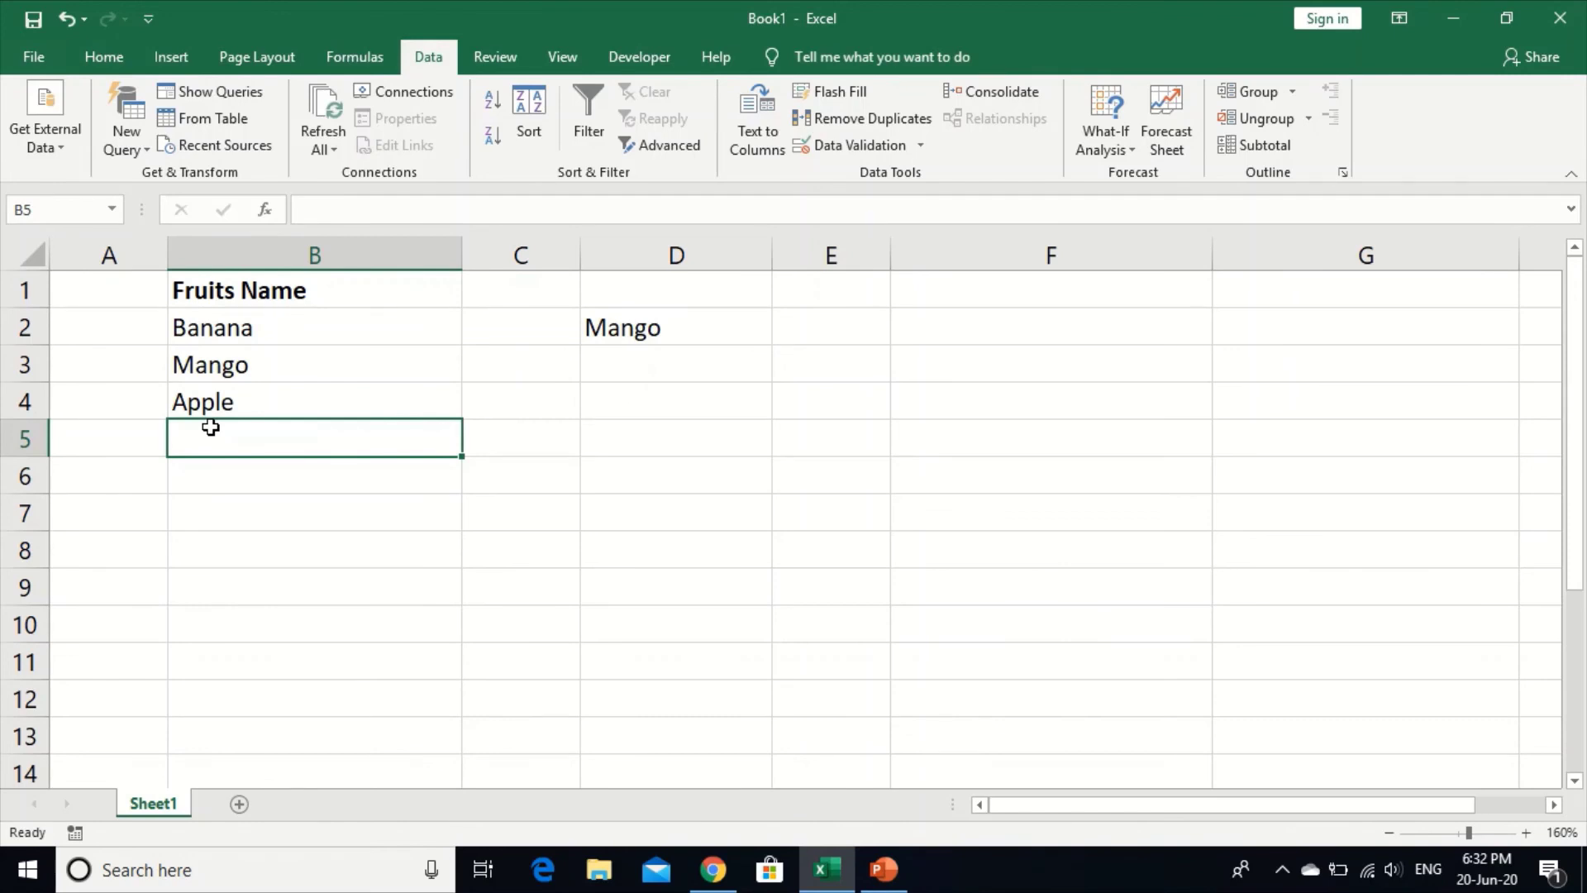
text(Pap)
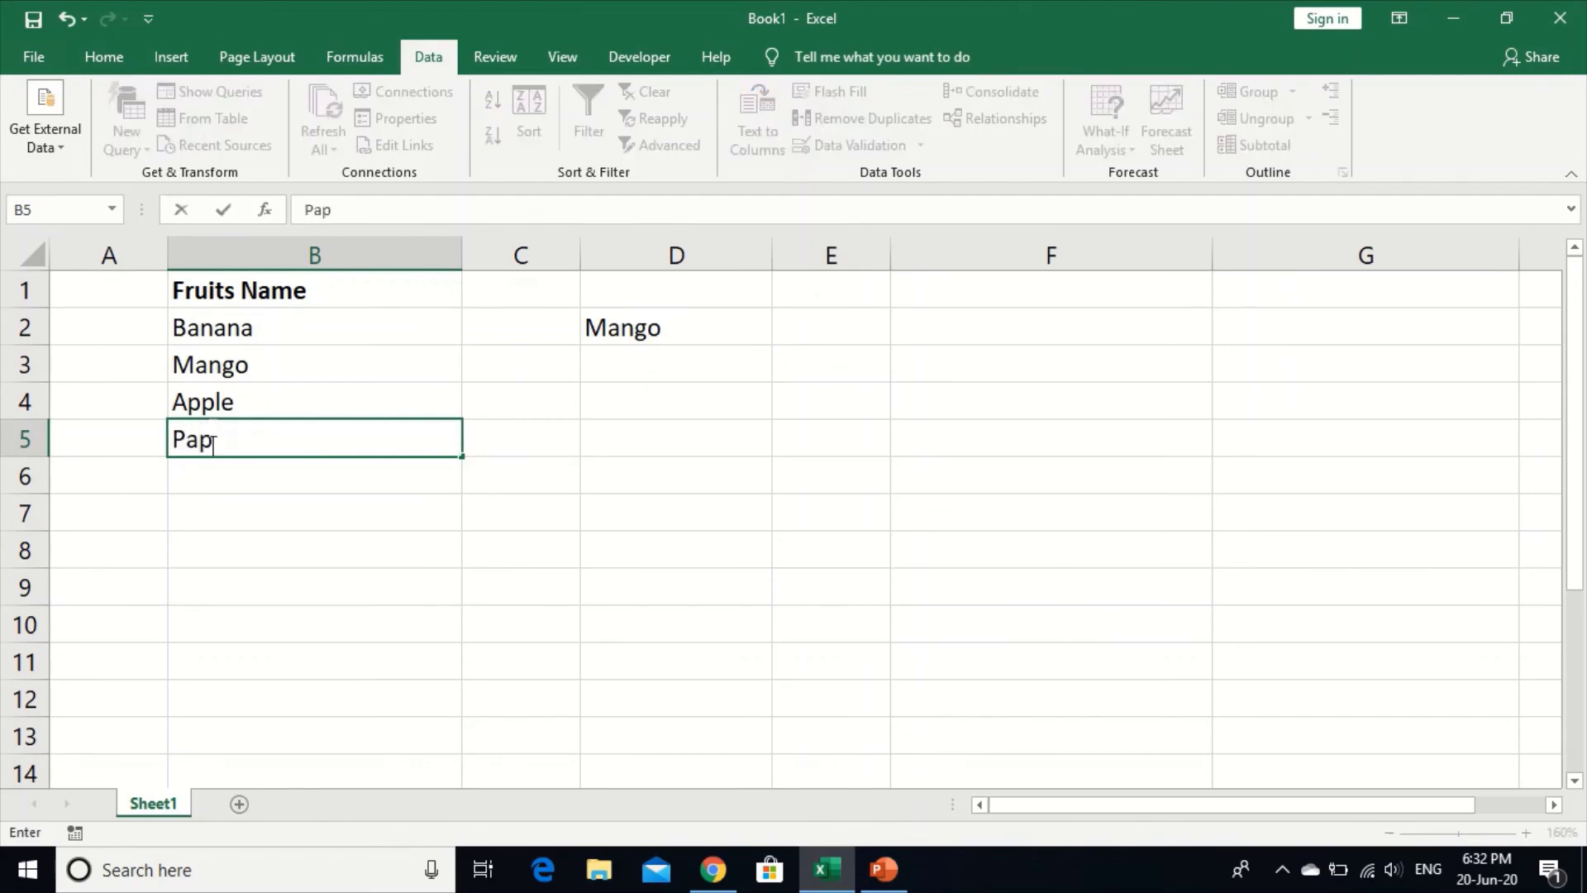
text(aya)
key(Return)
text(O)
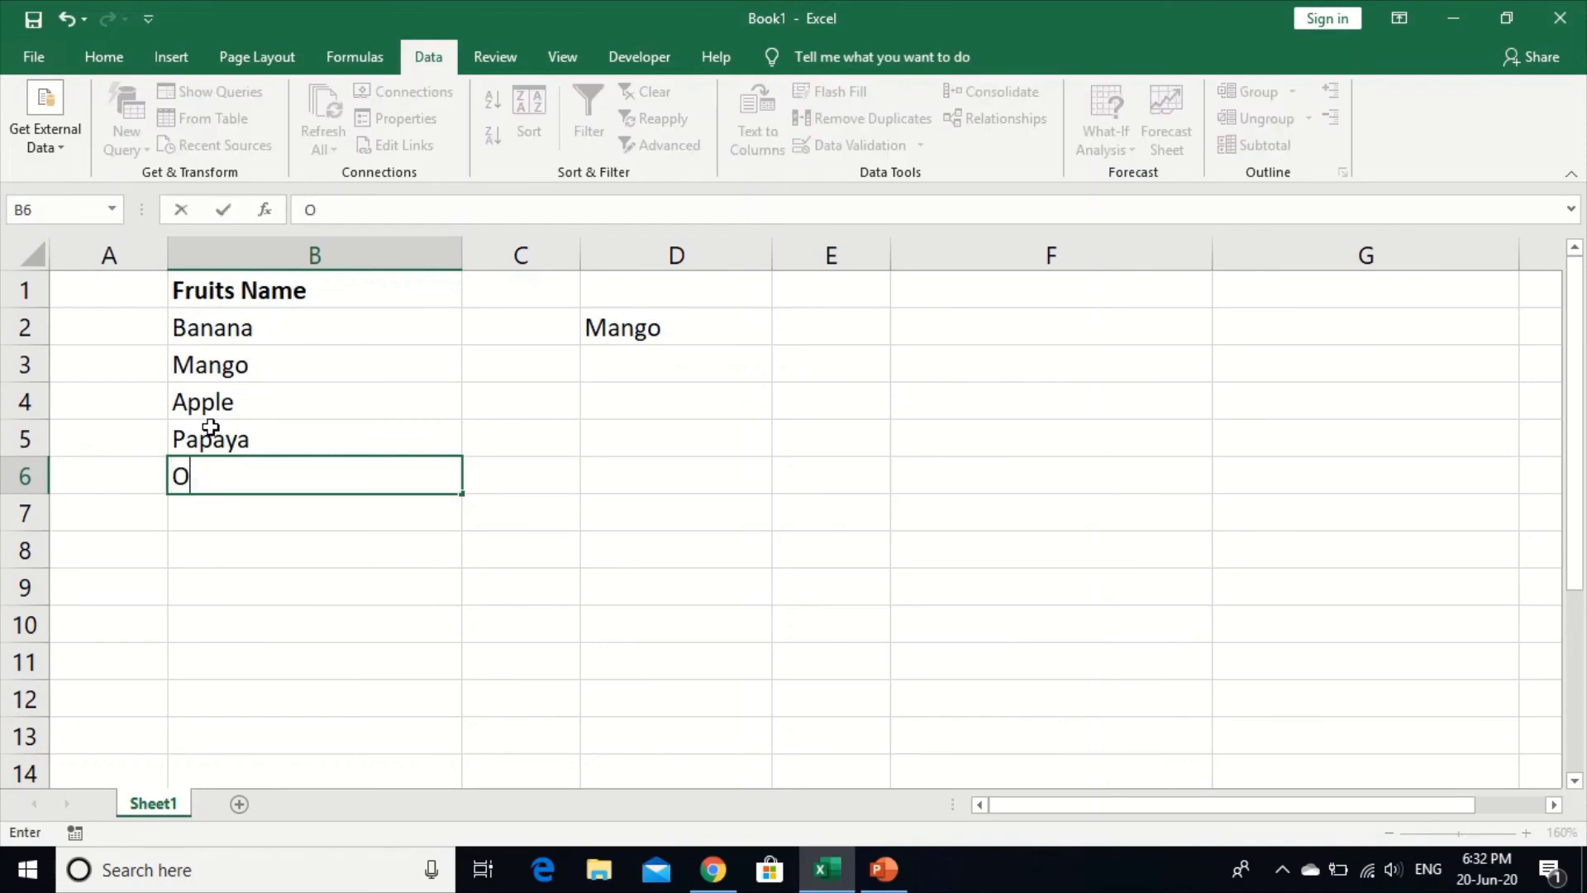
text(range)
key(Return)
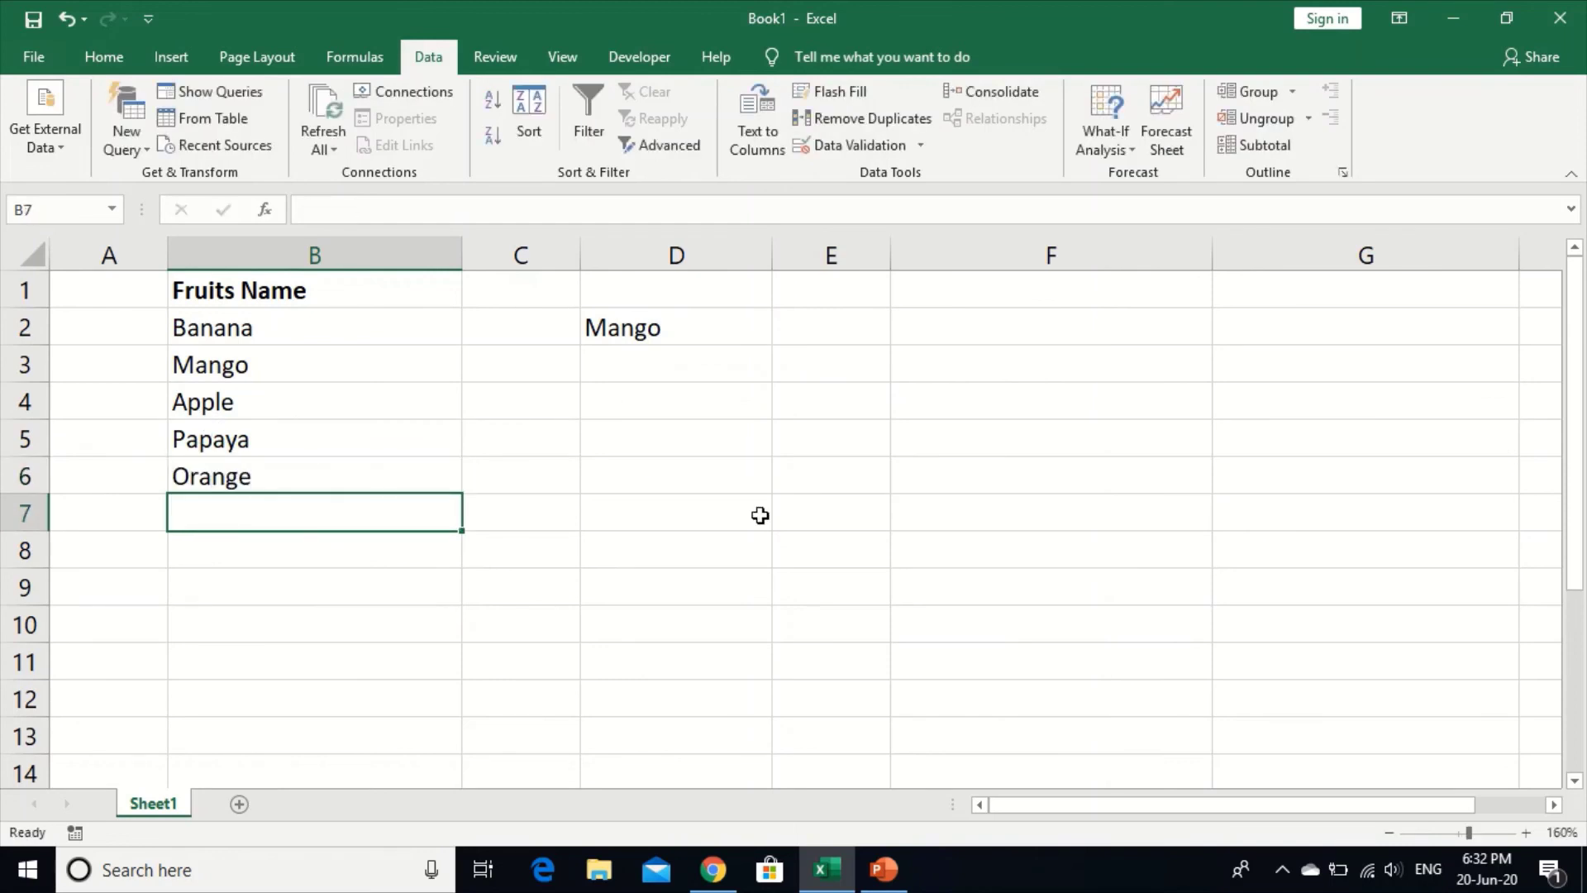
Open the drop-down list of D2 to check whether it includes the newly added fruits.
click(679, 521)
click(672, 340)
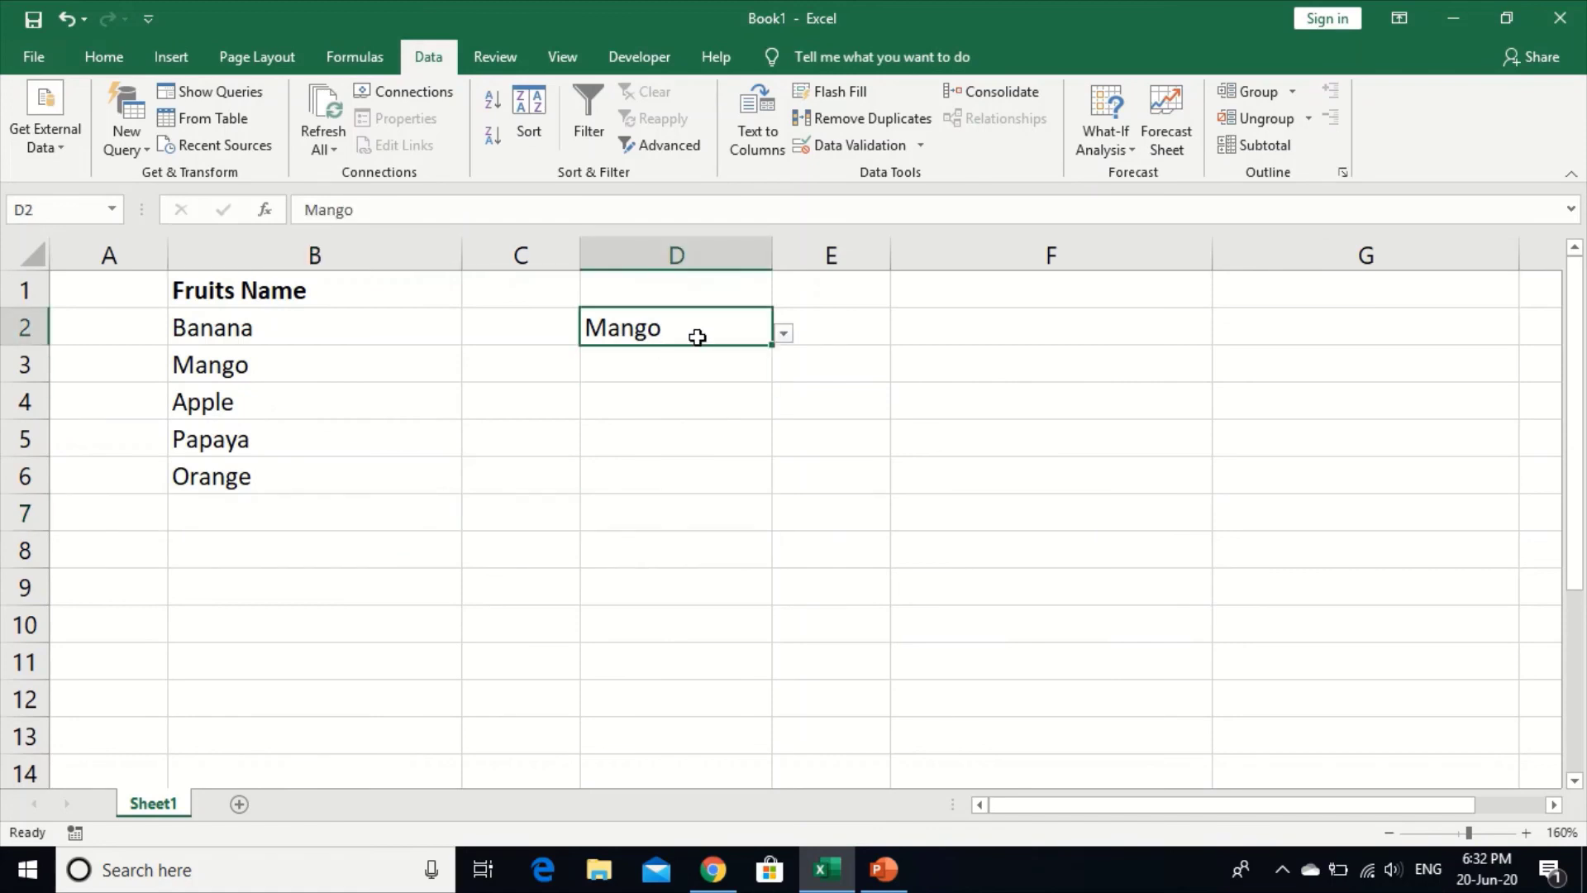
click(784, 335)
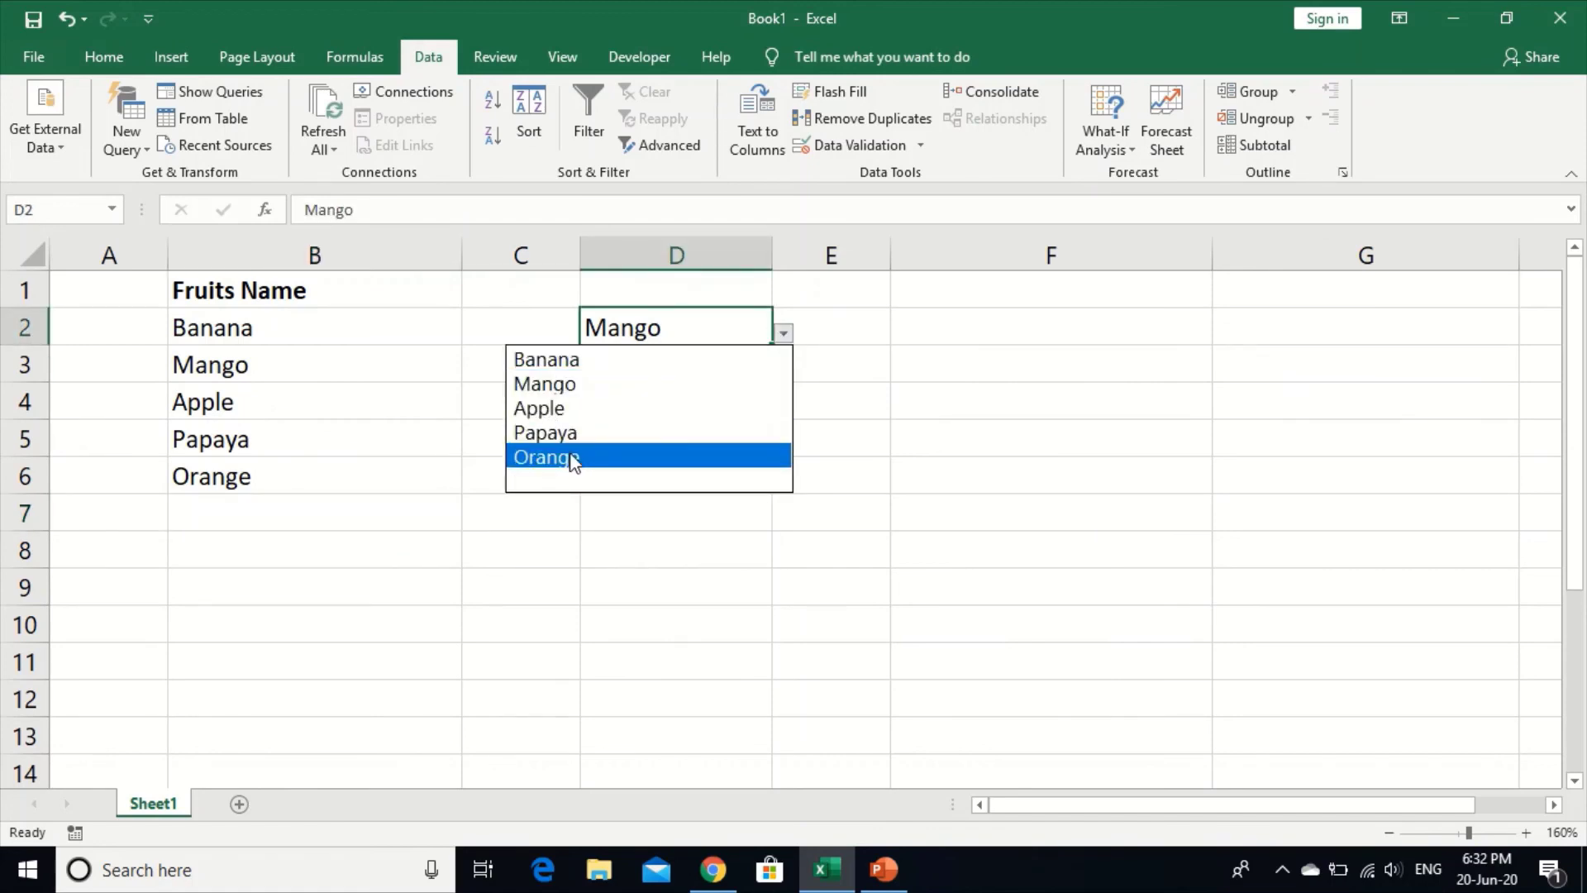